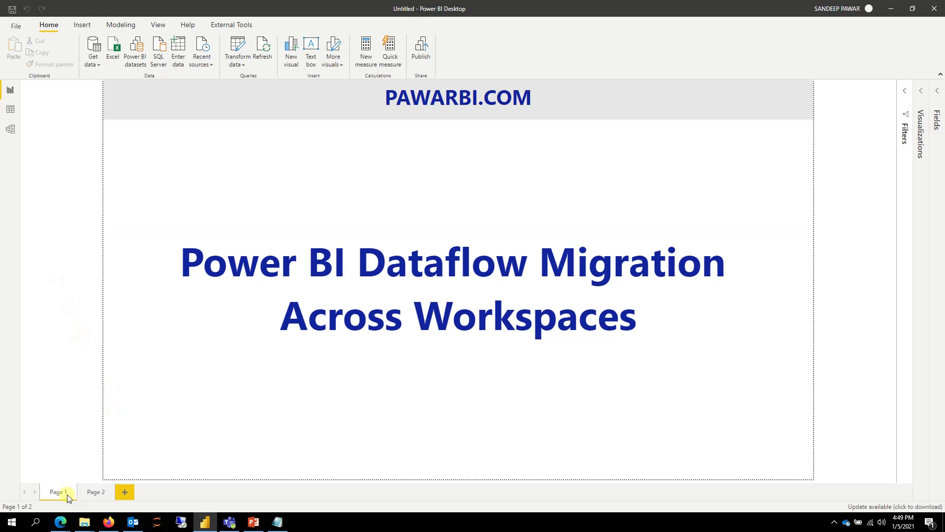
Step: Switch to Power BI service and browse from the Trial workspace into Trial2
click(108, 522)
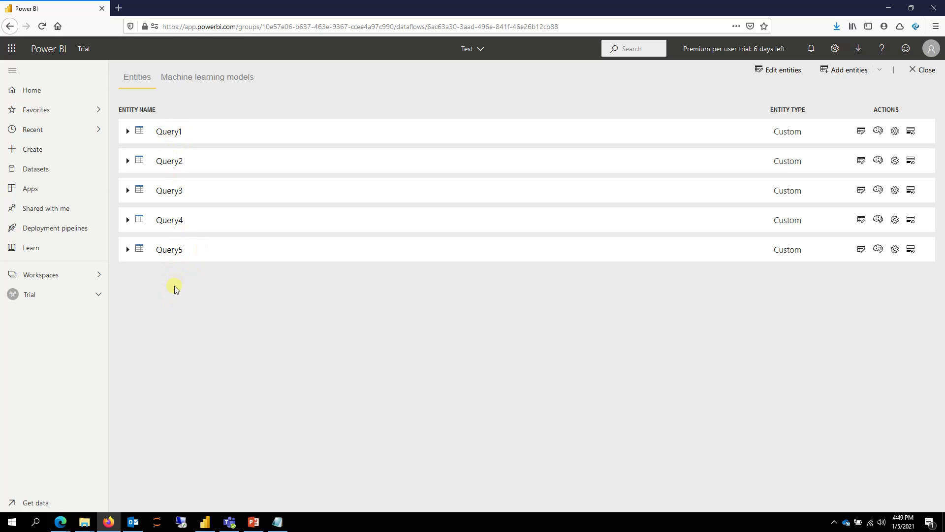
click(10, 26)
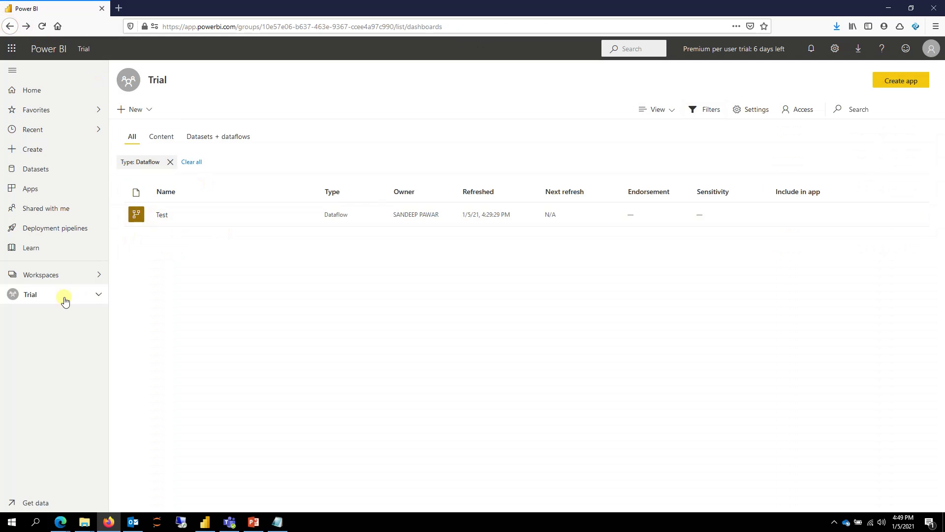
click(92, 294)
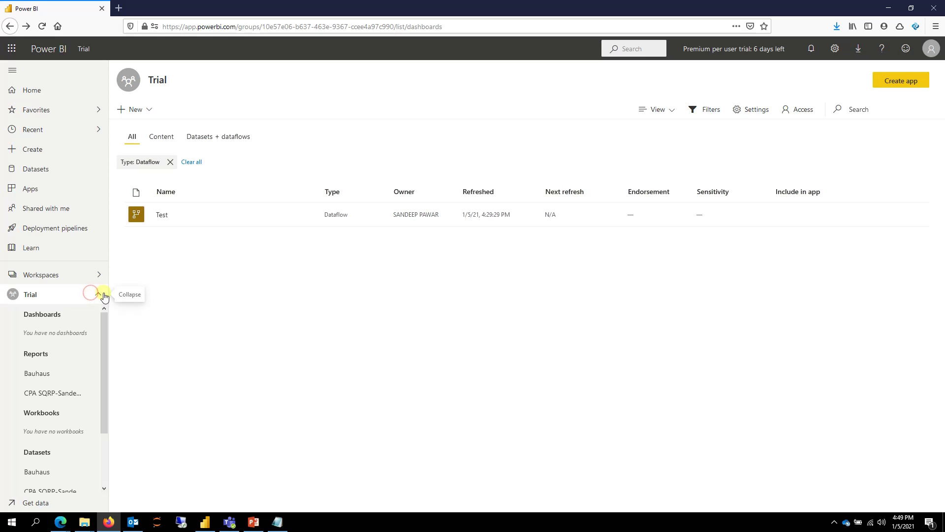
click(70, 277)
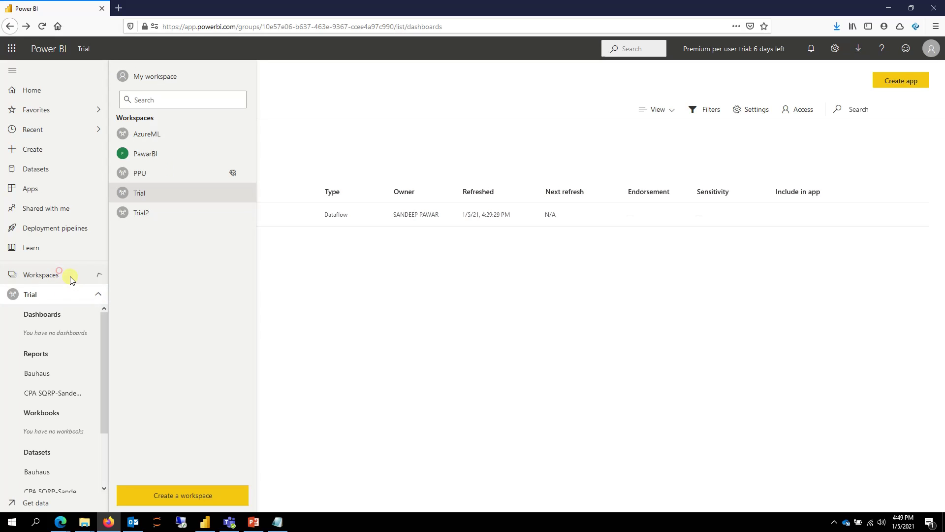
click(140, 216)
Step: Glance at Trial2's new-content options, then return to Trial and open the Test dataflow
click(151, 109)
click(636, 232)
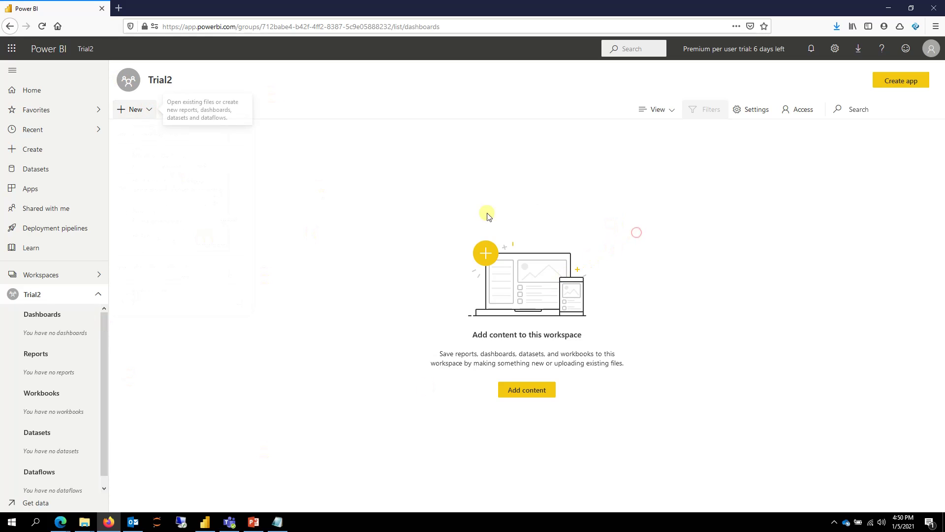
click(82, 274)
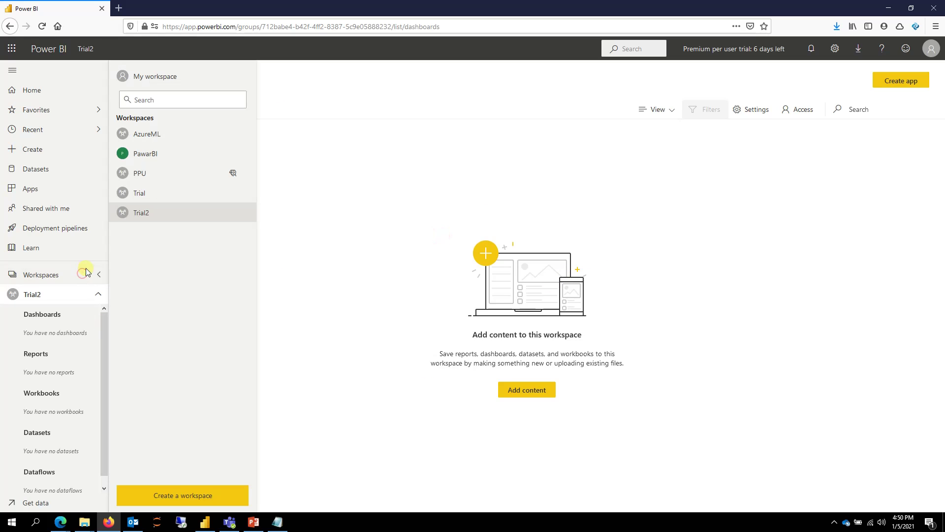
click(151, 196)
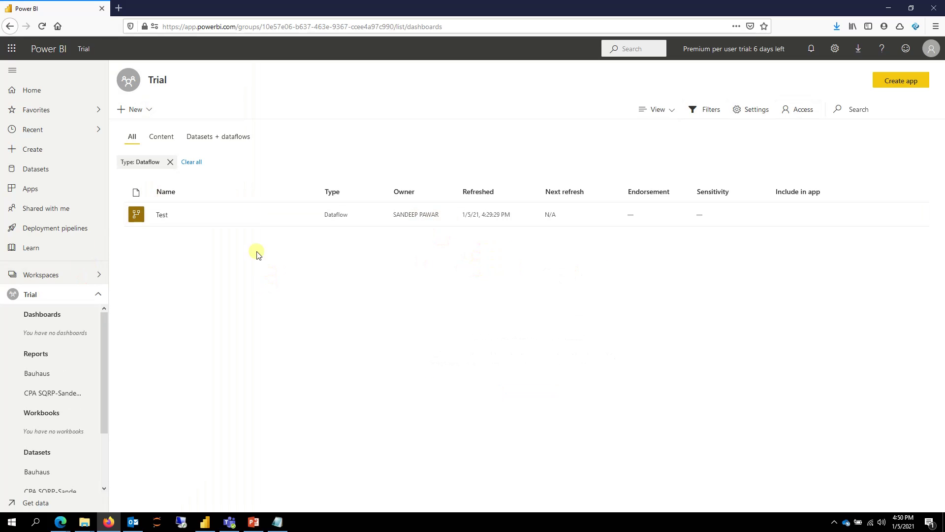
click(163, 216)
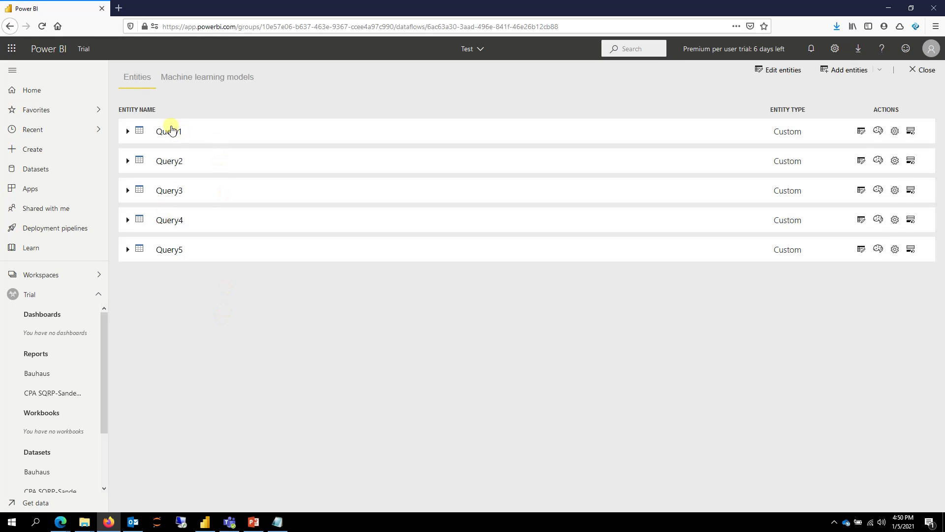
click(862, 131)
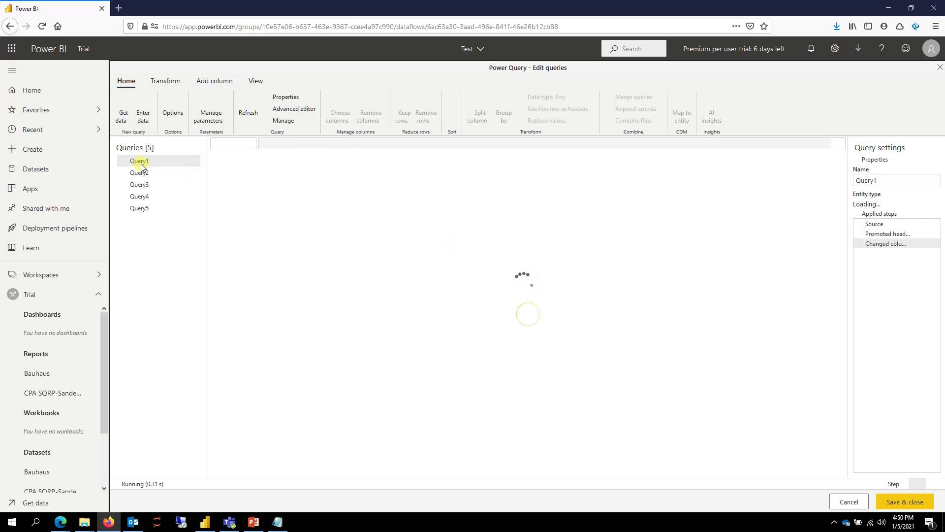
right_click(141, 162)
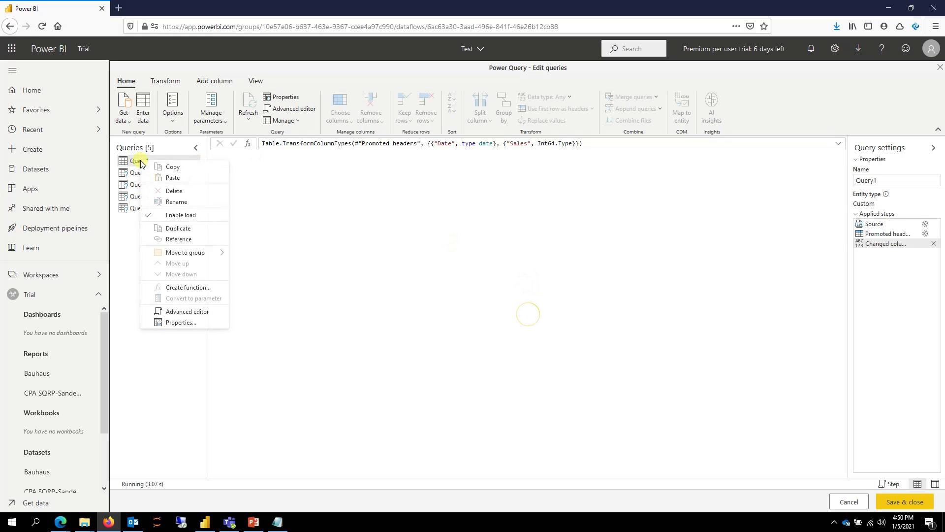
click(179, 165)
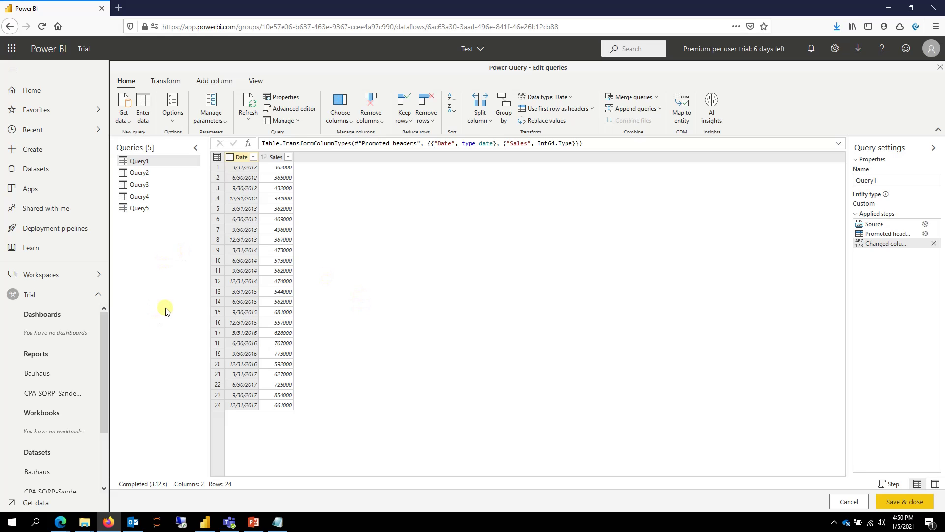
click(303, 113)
click(297, 176)
key(ctrl+a)
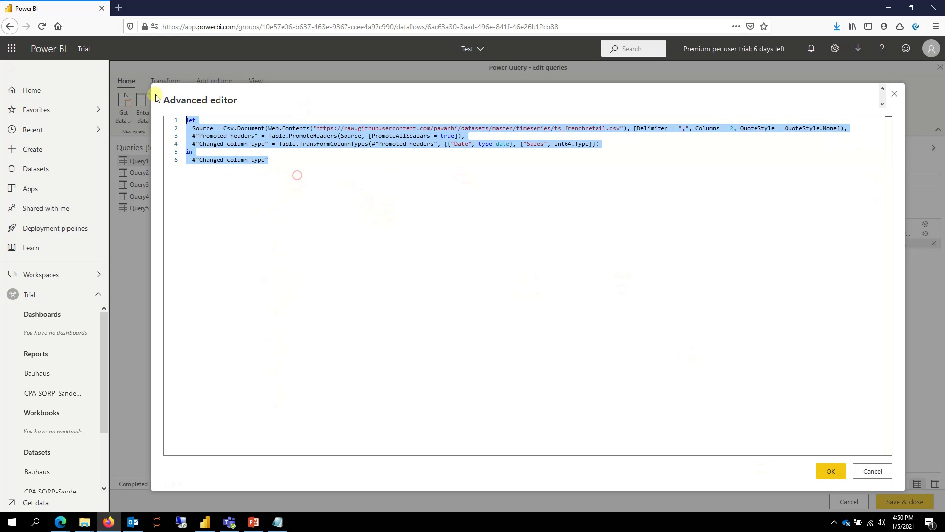
click(872, 471)
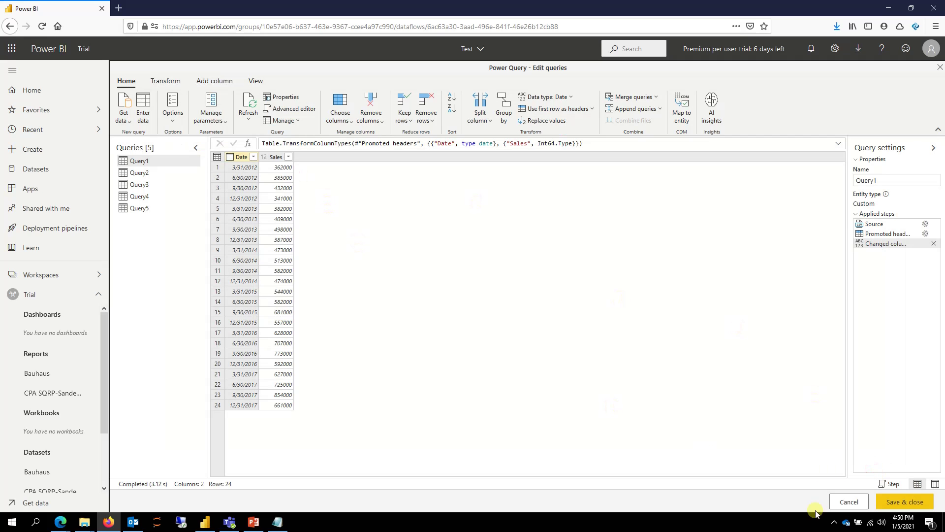
click(845, 503)
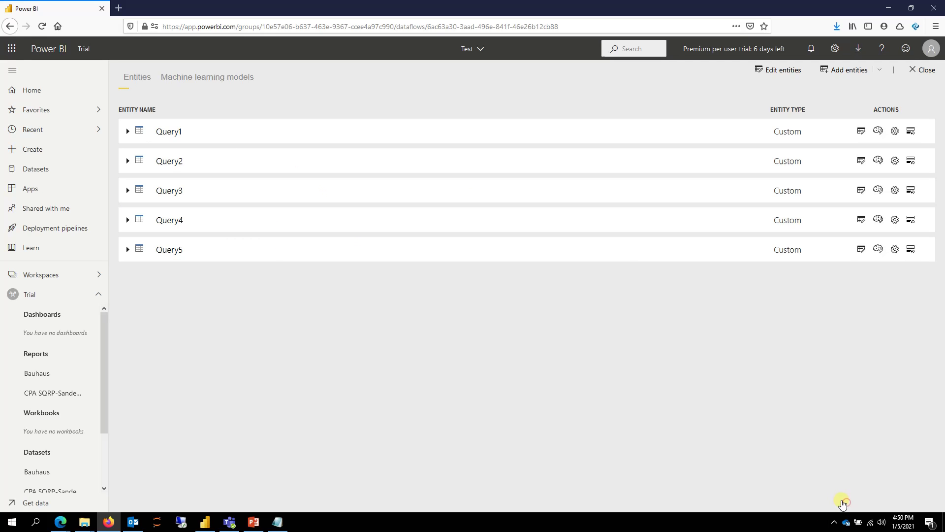
Step: From the Trial list, export the Test dataflow to Test.json and dismiss the Firefox prompt
click(10, 26)
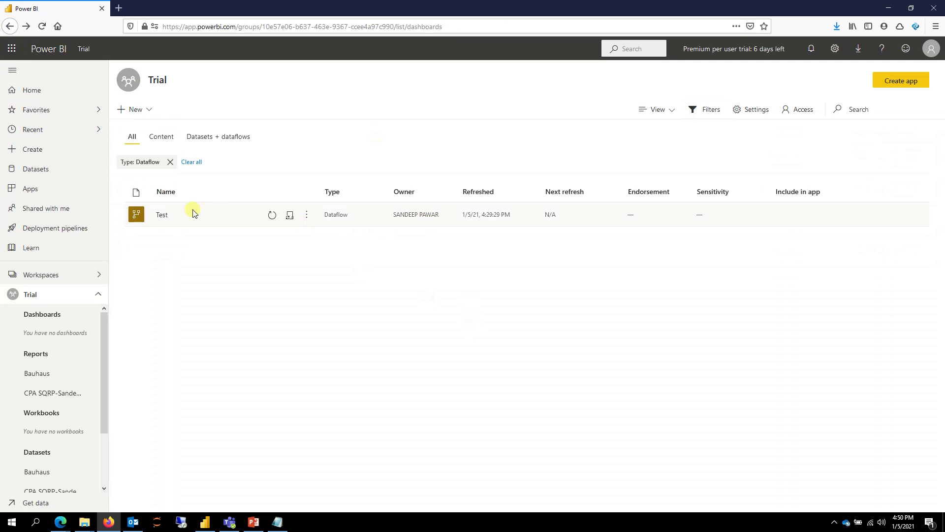
mouse_move(357, 223)
click(307, 216)
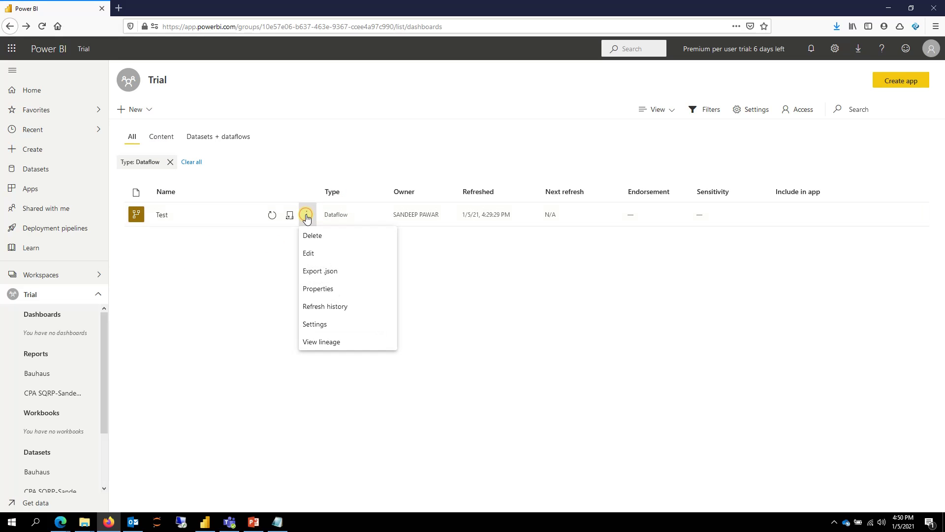
click(346, 274)
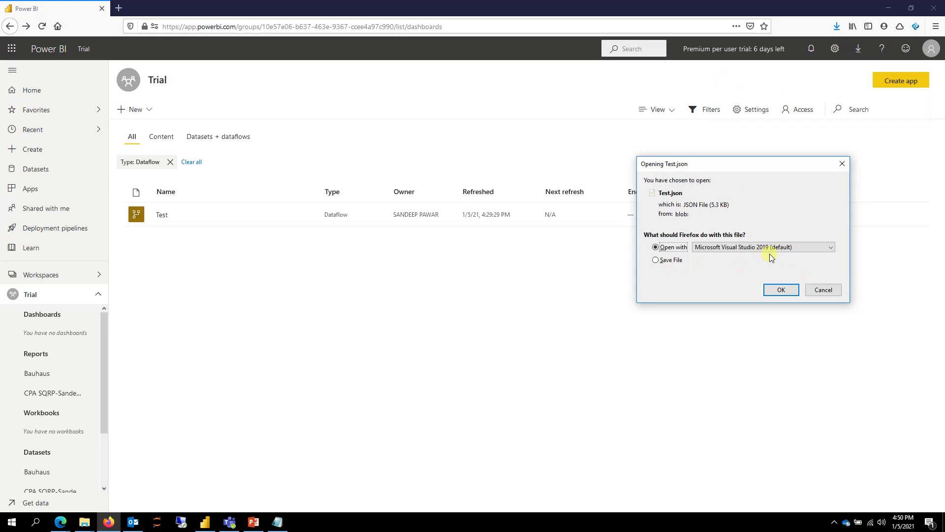
click(840, 295)
Step: In Trial2, create a new dataflow by importing the Test.json model from Downloads
click(60, 274)
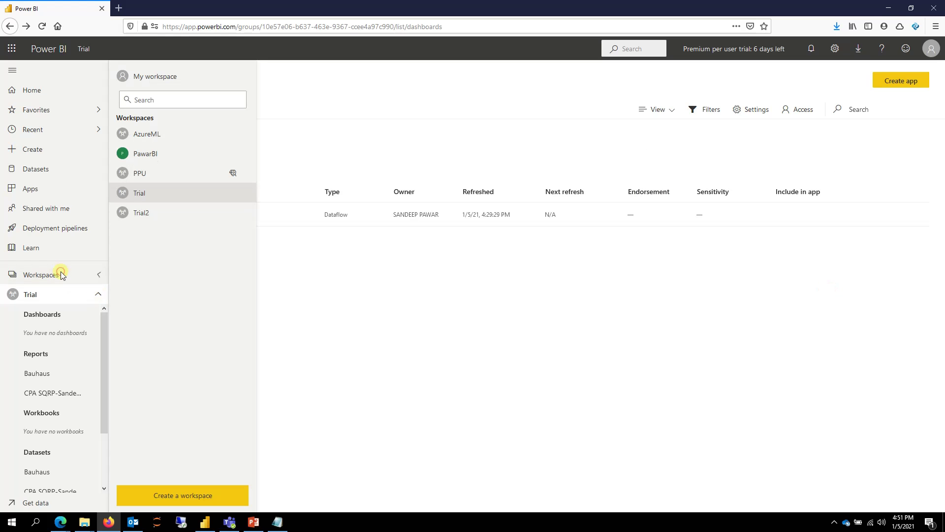
click(143, 215)
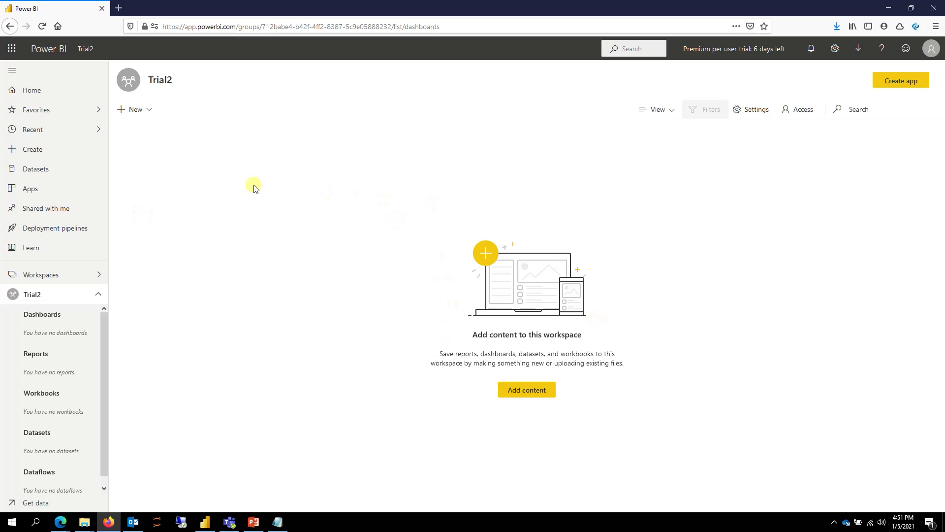
click(149, 110)
click(160, 245)
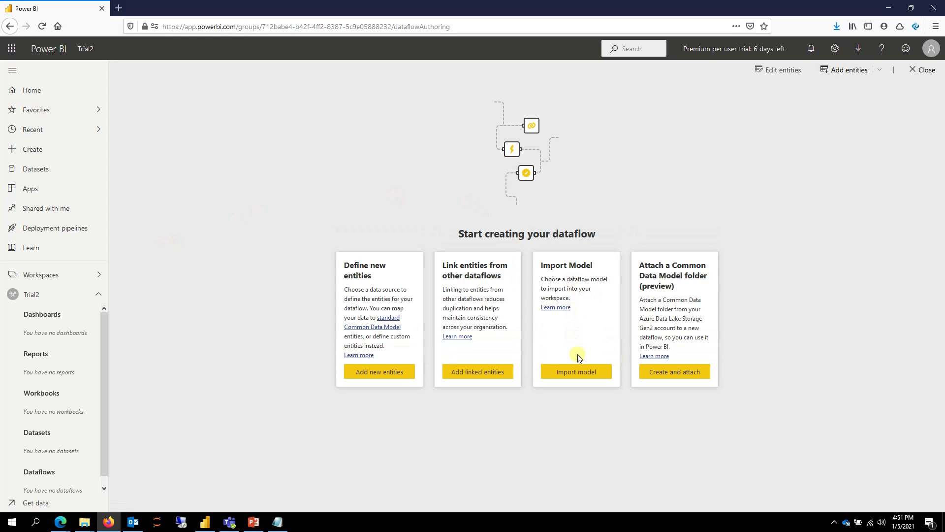
click(575, 371)
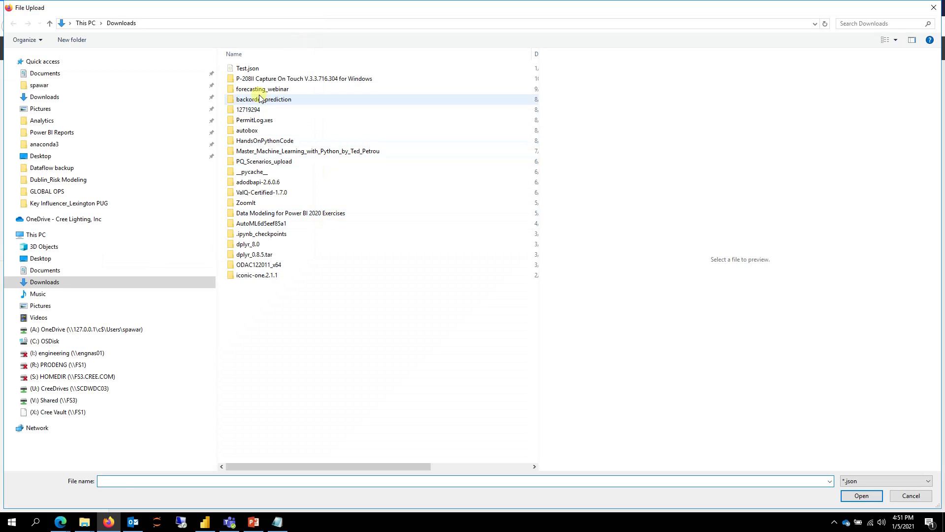
click(249, 67)
click(860, 496)
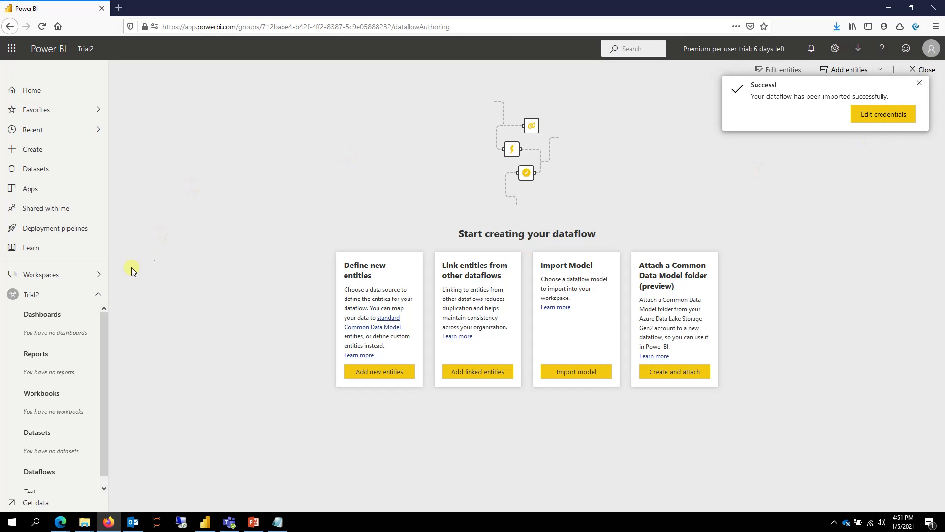
click(93, 267)
Step: Open the imported Test dataflow in Trial2 and review Query2, Query3, Query5 and Query1
click(142, 212)
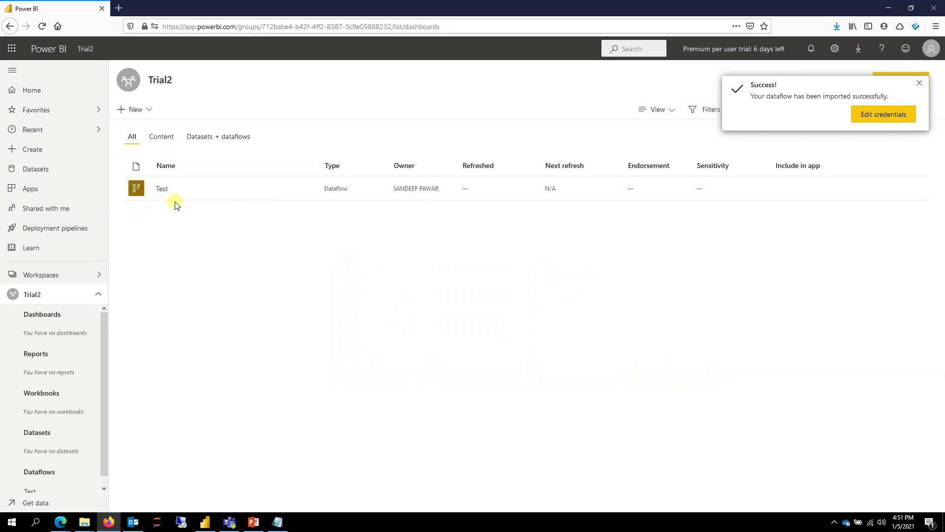
click(162, 187)
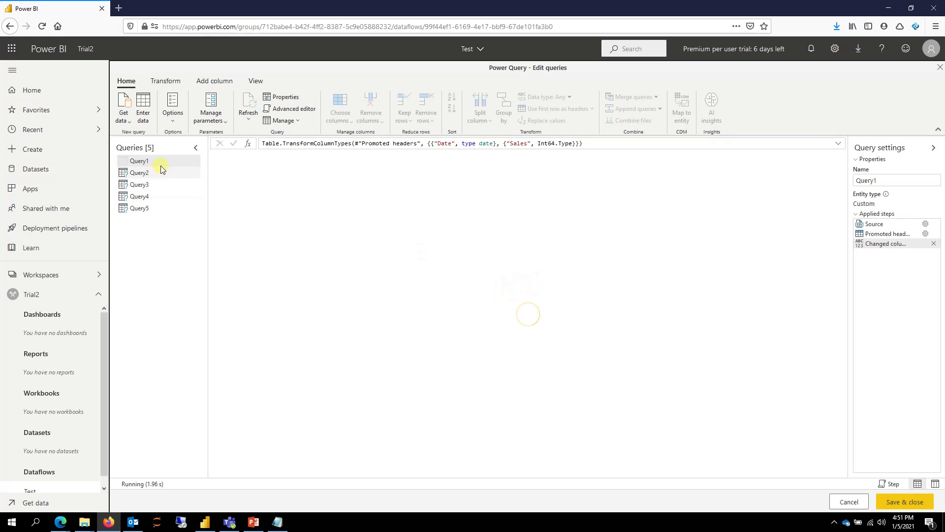
click(151, 174)
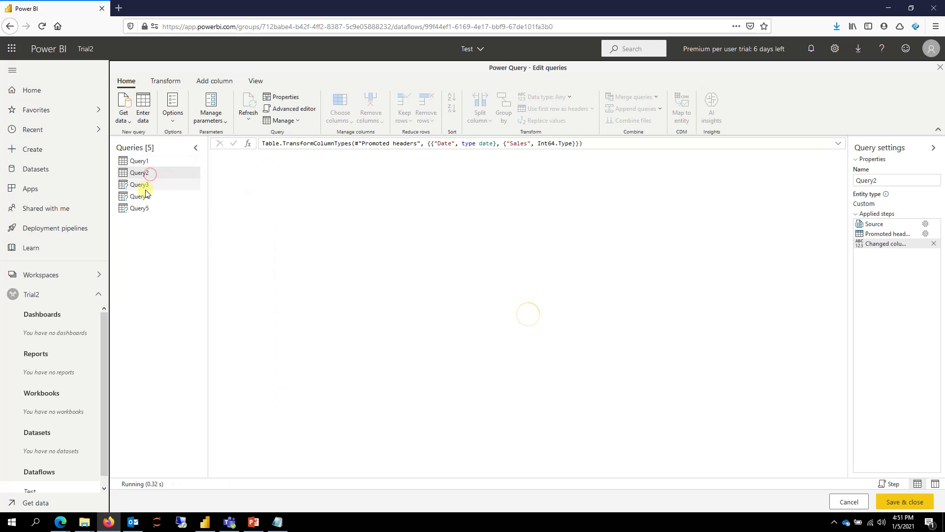
click(145, 187)
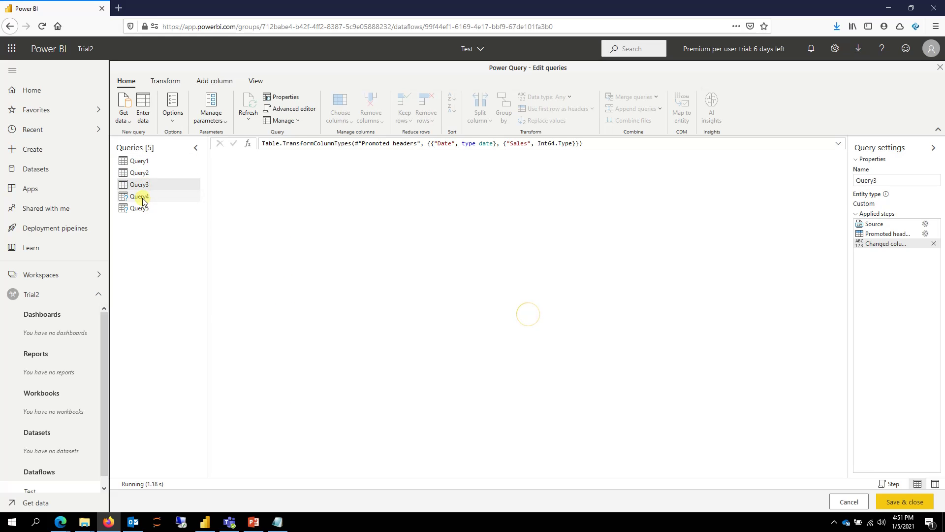
click(140, 212)
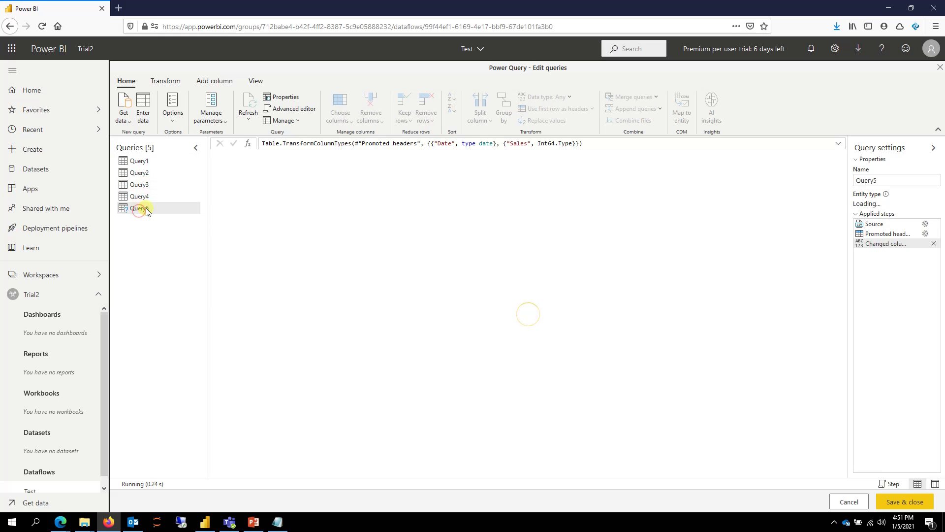
click(148, 163)
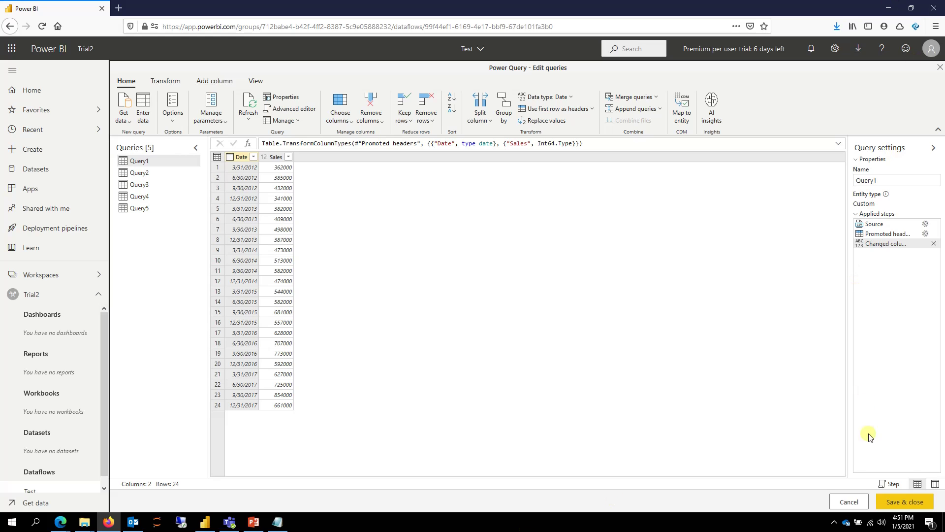
Step: Save and close the dataflow to start validation, then switch to the Power BI Desktop report
click(915, 501)
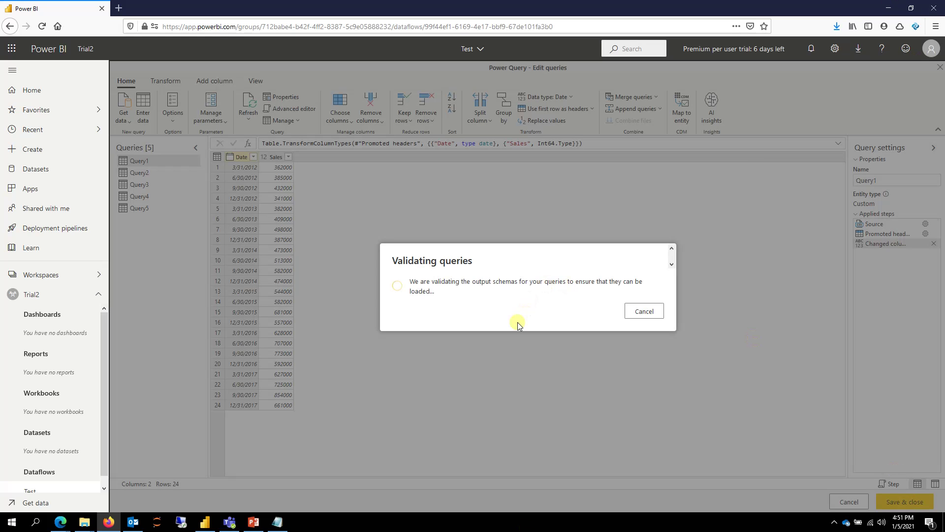
click(205, 522)
click(72, 148)
Step: Open Query1 from the report's Fields pane in Power Query Editor
click(95, 66)
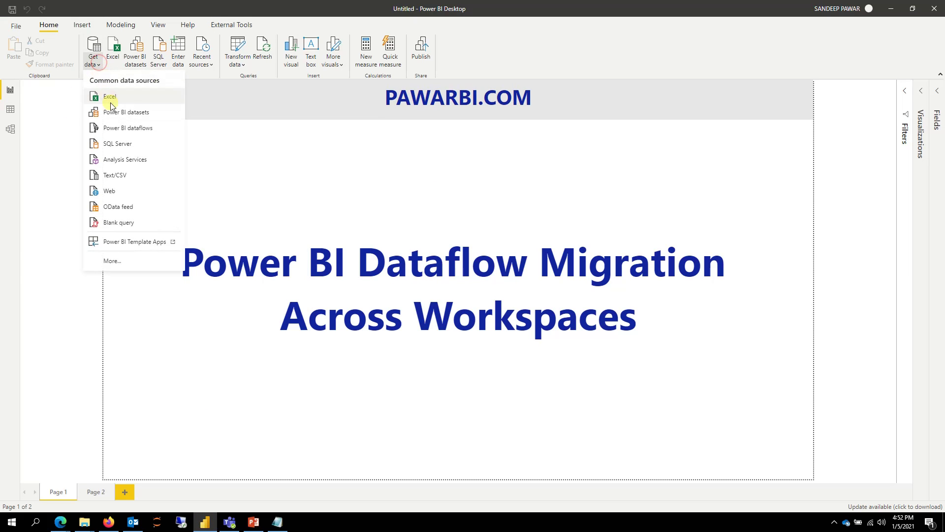
click(935, 99)
click(935, 98)
right_click(894, 135)
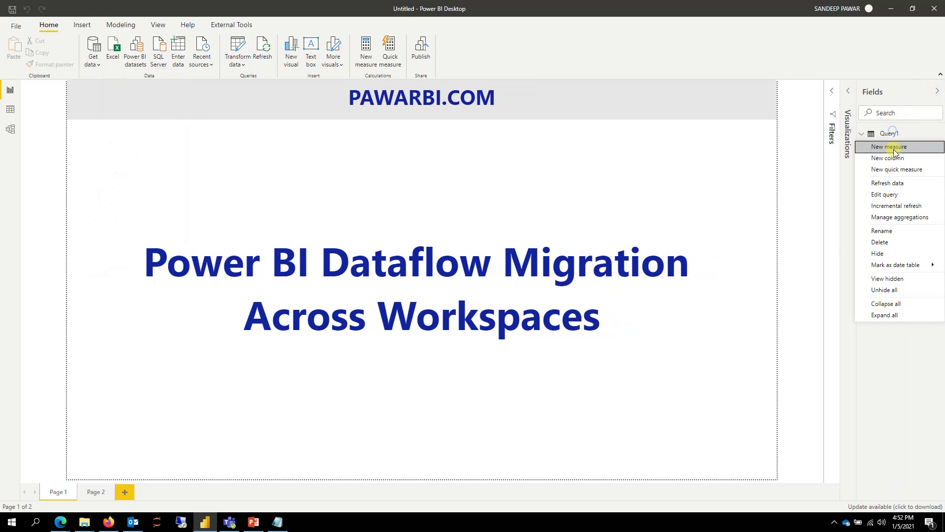
click(897, 189)
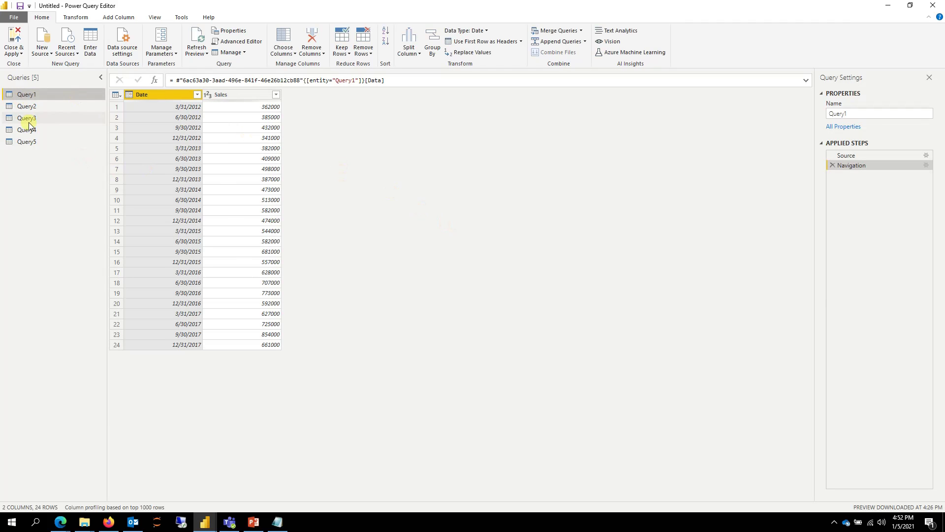
Step: Review the Query2, Query5 and Query1 data, then return to the dataflow in the browser
click(43, 104)
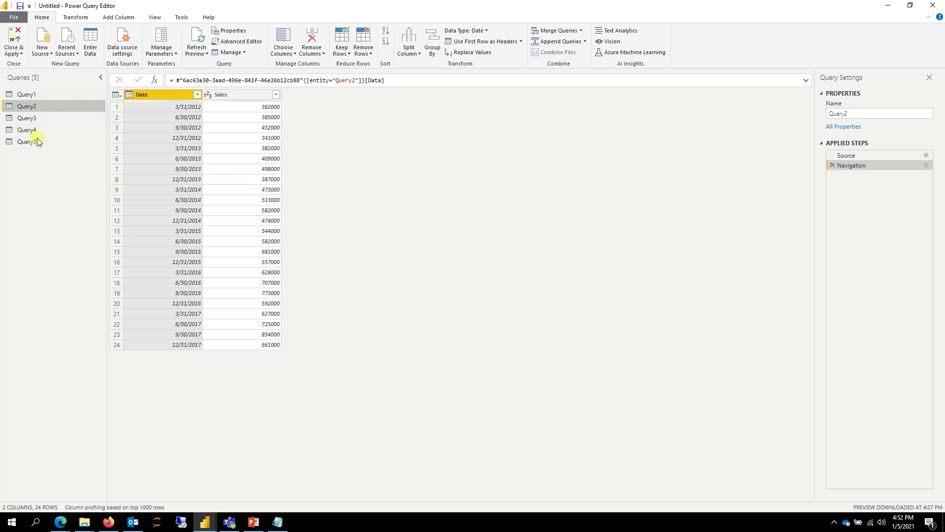
click(41, 144)
click(36, 93)
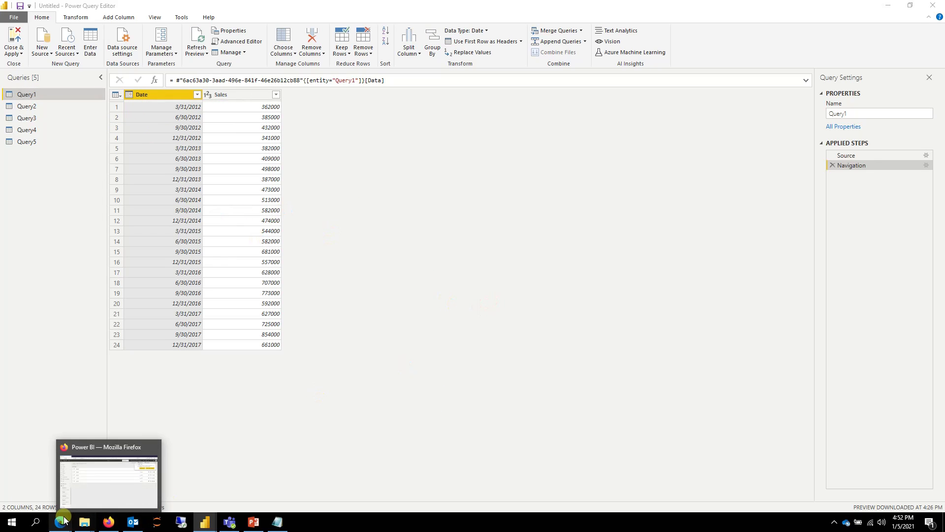
click(107, 523)
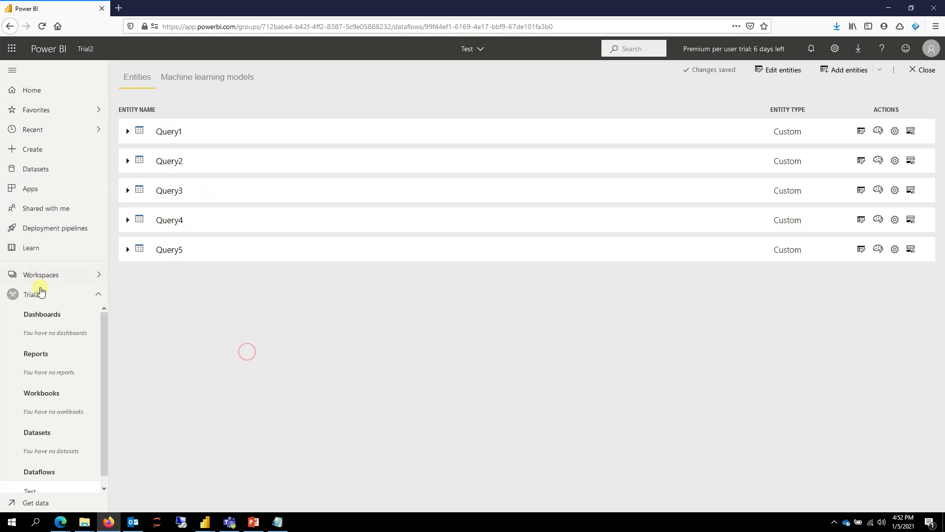
Step: Refresh the Test dataflow in the Trial2 workspace
click(63, 275)
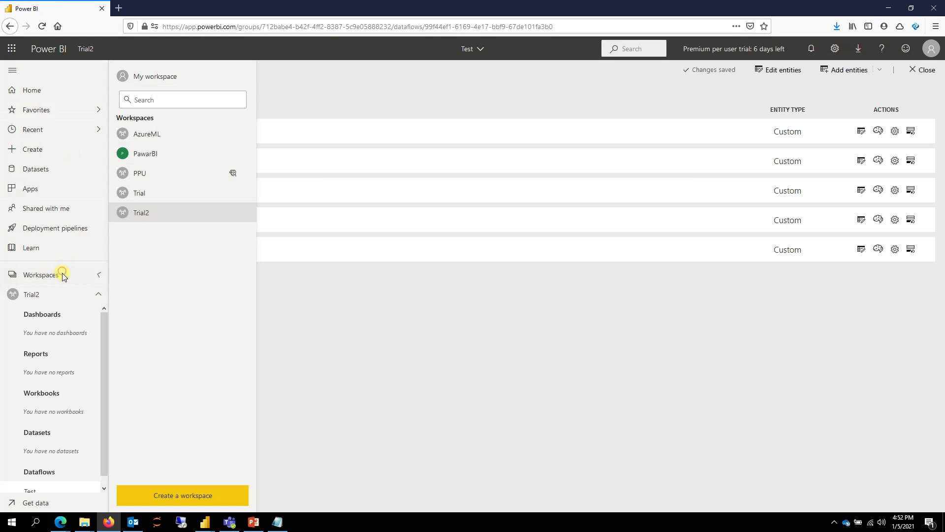
click(143, 211)
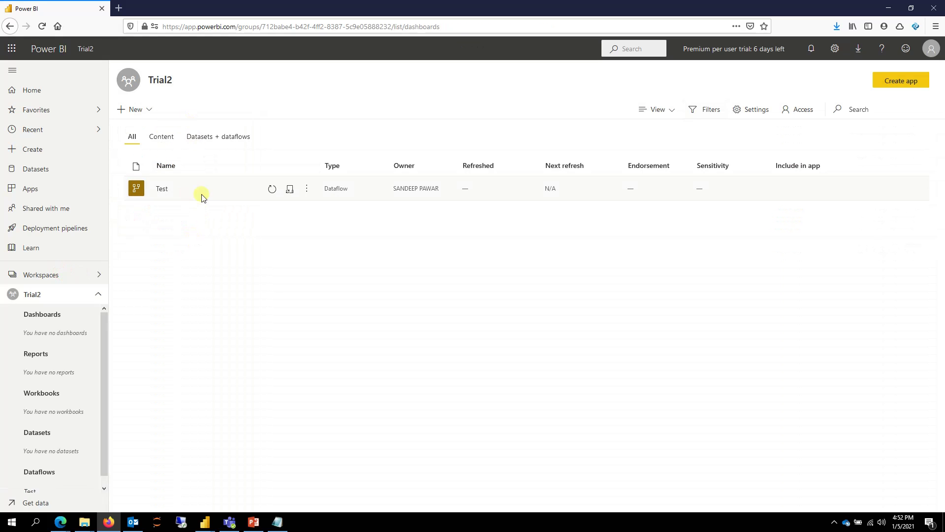
click(272, 189)
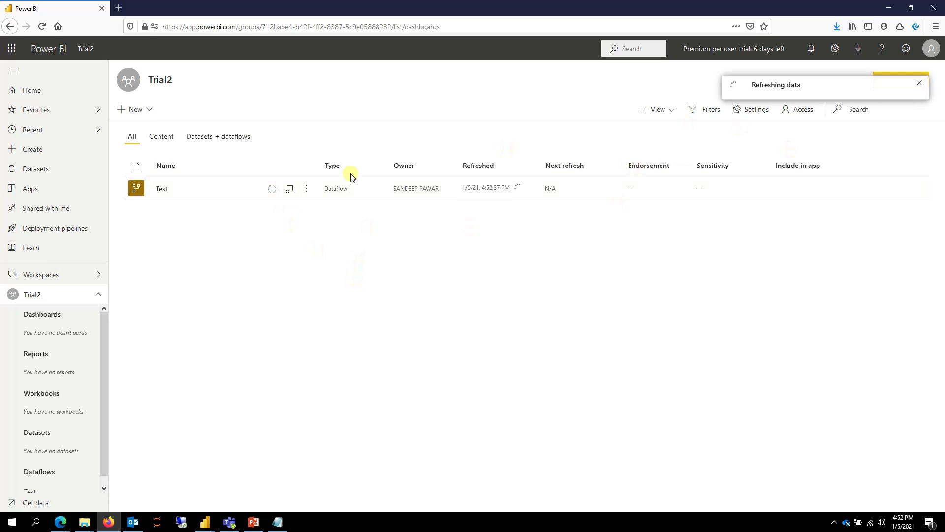
Step: Delete the original Test dataflow from the Trial workspace and confirm
click(67, 272)
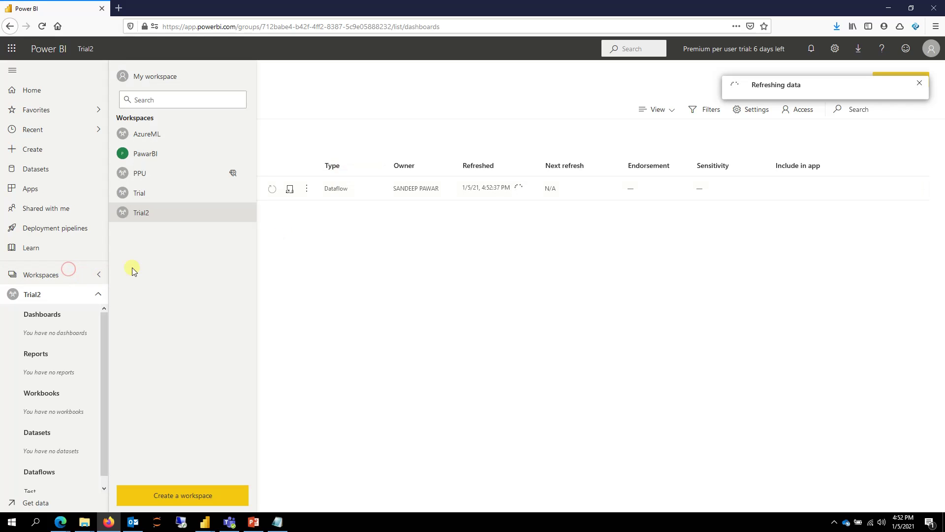
click(147, 193)
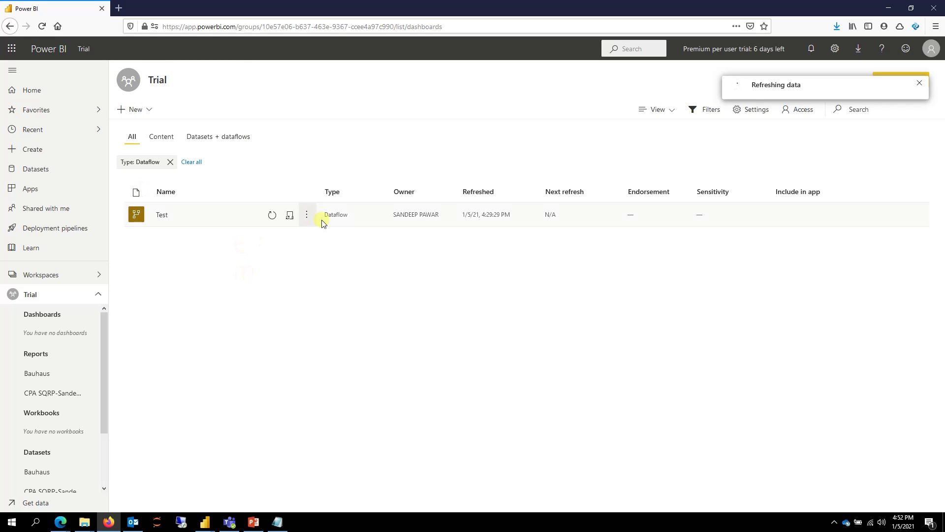
click(307, 215)
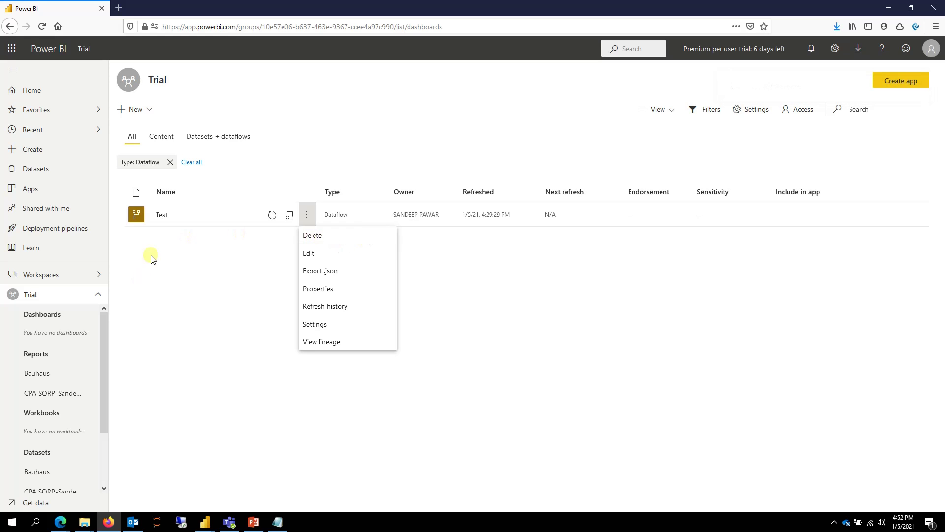
click(335, 241)
click(478, 311)
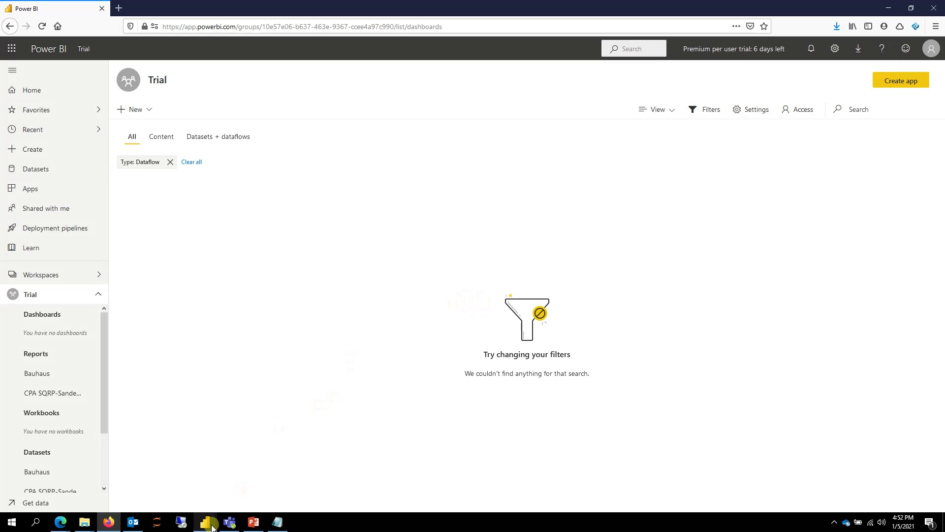
Step: Refresh Query1's preview to reveal its missing-workspace error, comparing it with Query2
mouse_move(207, 523)
click(249, 482)
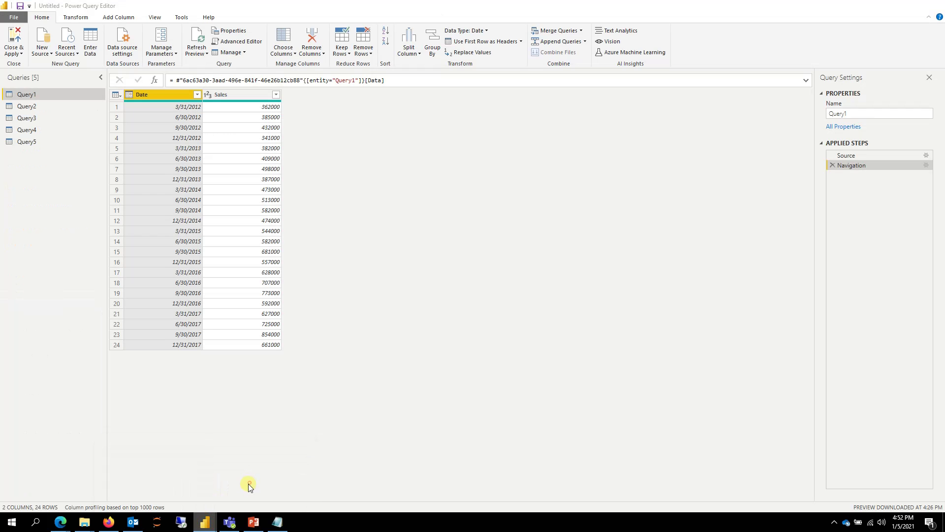
click(197, 36)
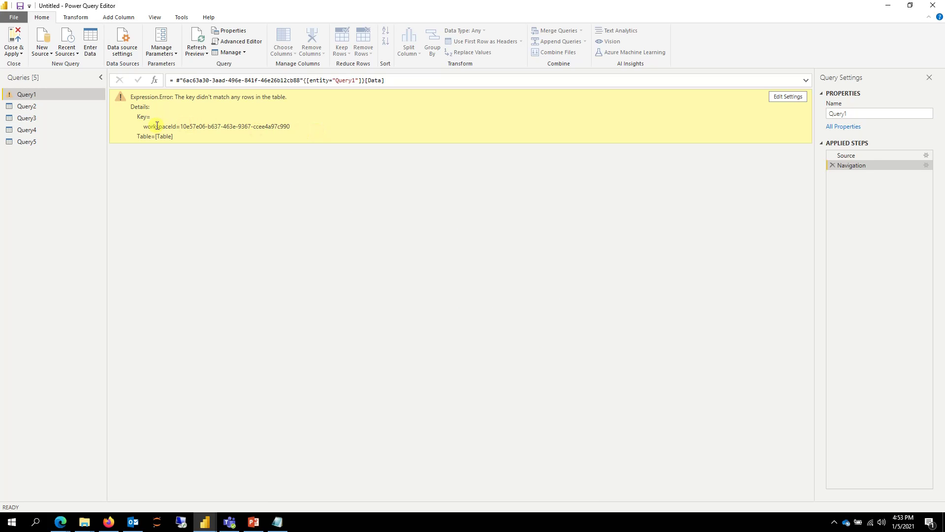
click(40, 107)
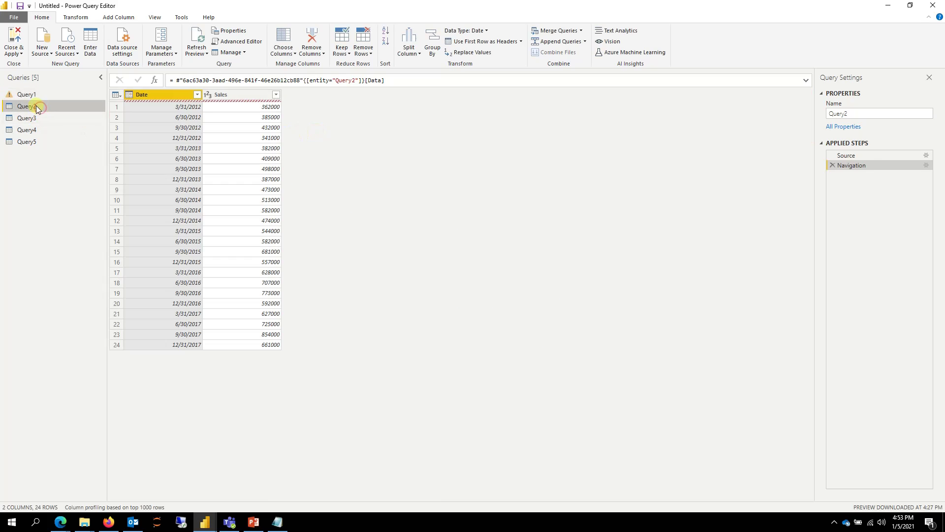
click(37, 94)
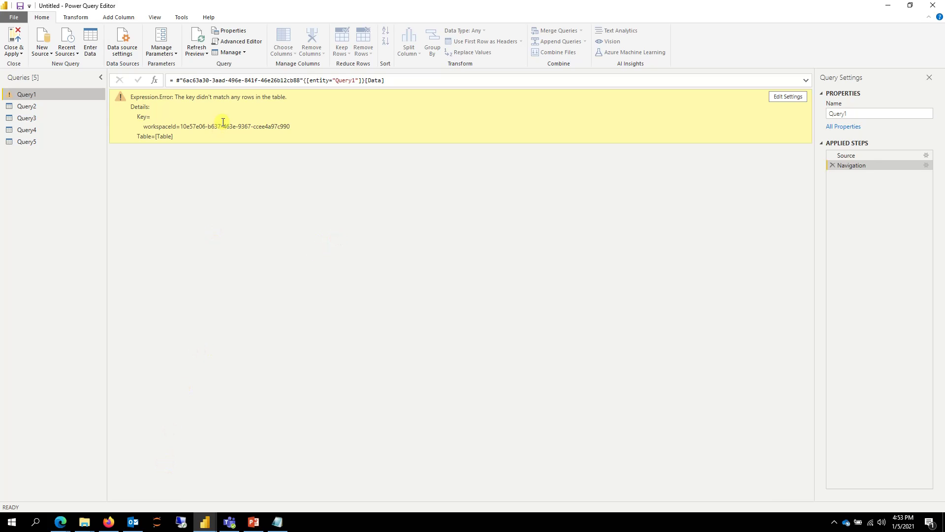
Step: Inspect the workspaceId and dataflowId references in Query1's Advanced Editor code, then cancel
click(241, 43)
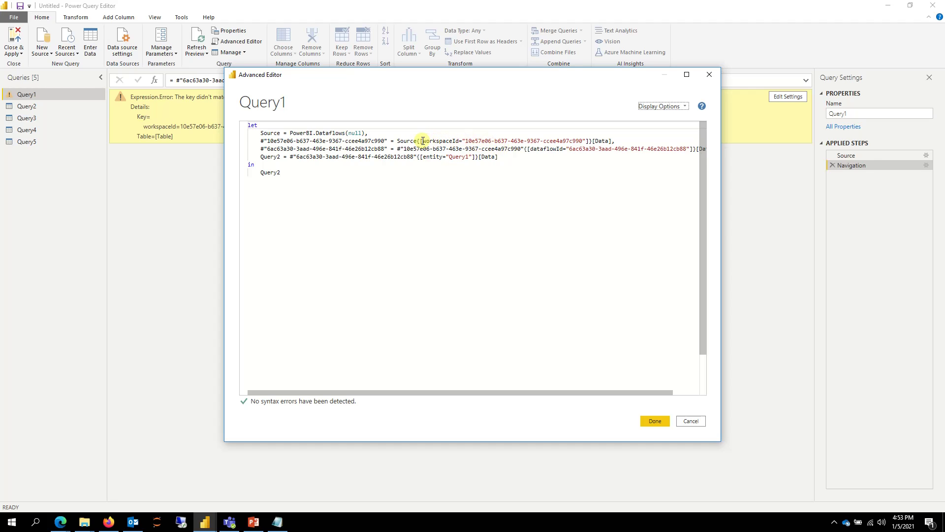
drag(422, 141, 605, 141)
click(509, 170)
drag(531, 151, 691, 149)
click(556, 193)
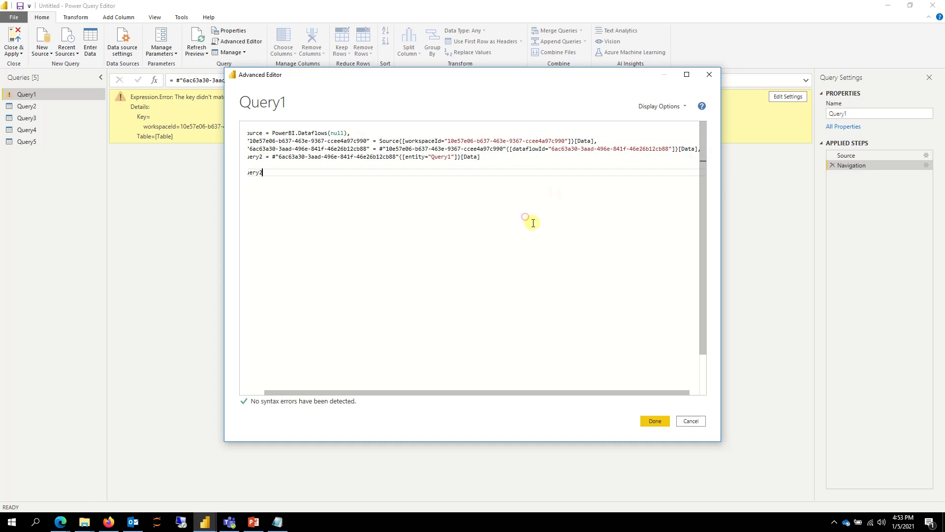
click(694, 421)
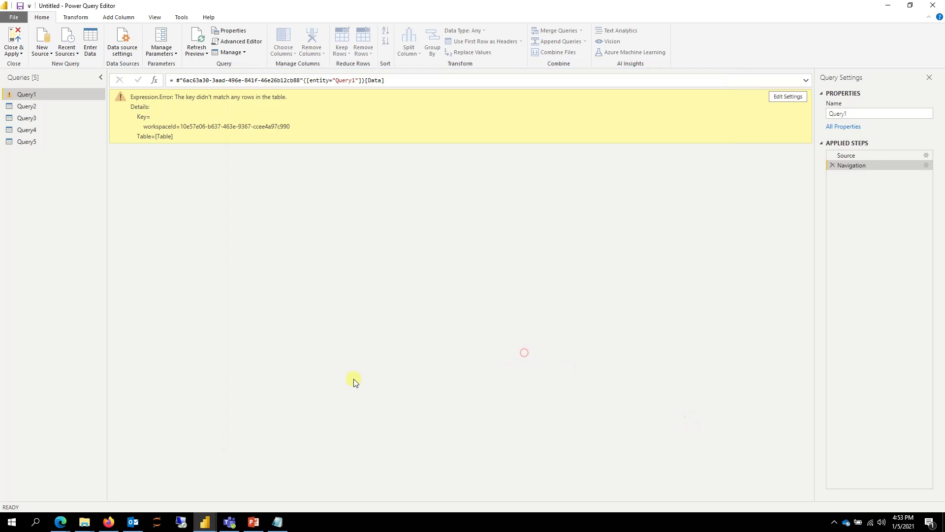
Step: Open the Test dataflow in Trial2 and copy its page web address
click(108, 522)
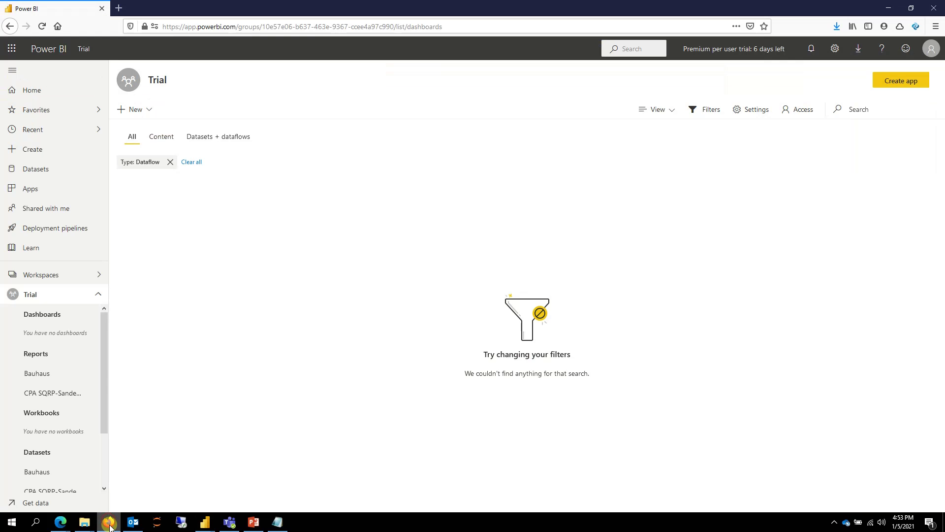
click(44, 274)
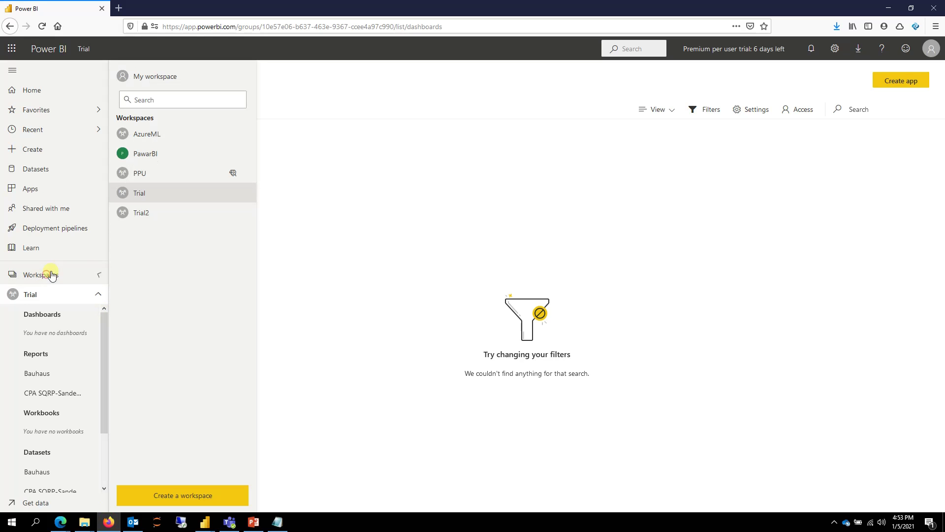
click(150, 218)
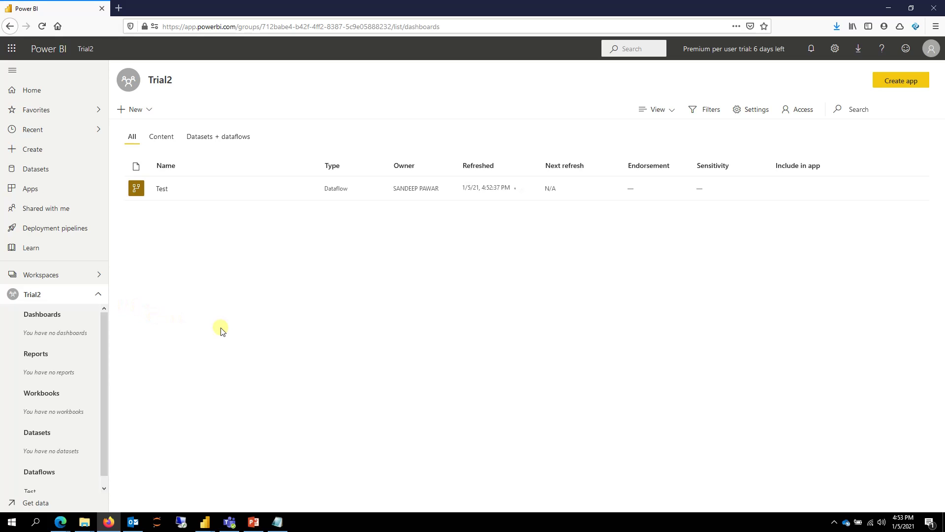
click(163, 188)
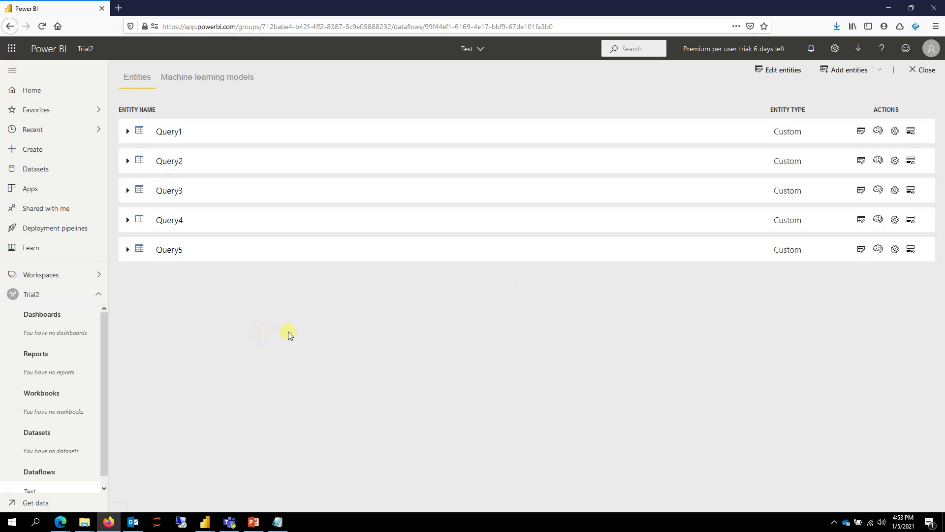
click(575, 26)
key(ctrl+c)
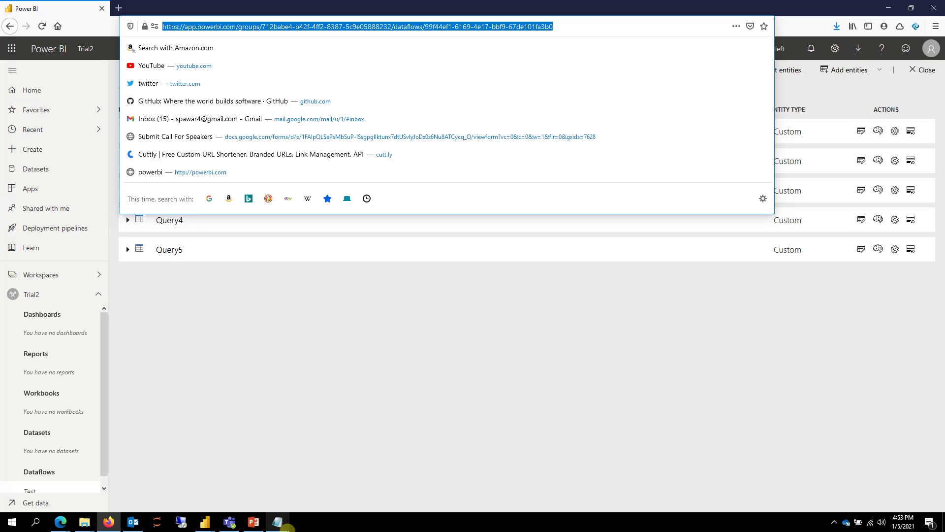
Step: Replace the old GUID lines in Notepad with the pasted dataflow URL
click(277, 522)
key(ctrl+a)
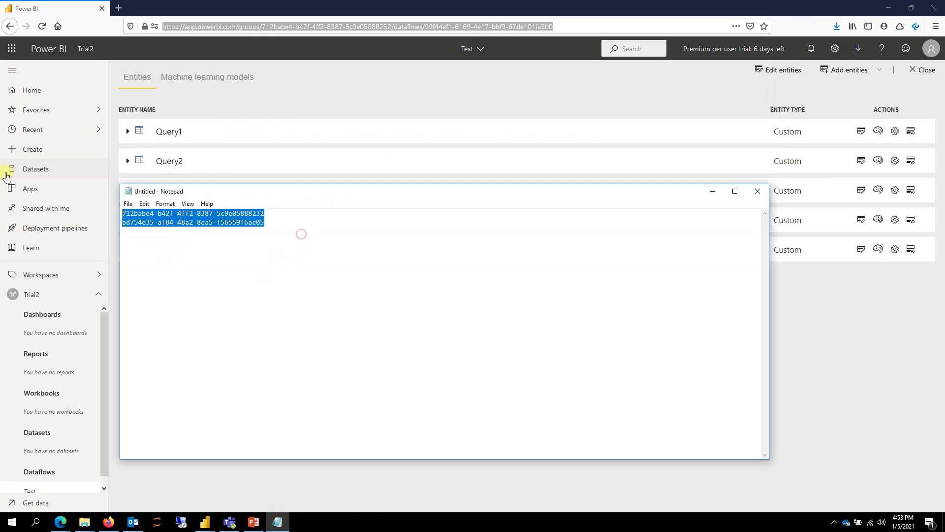
key(Delete)
key(ctrl+v)
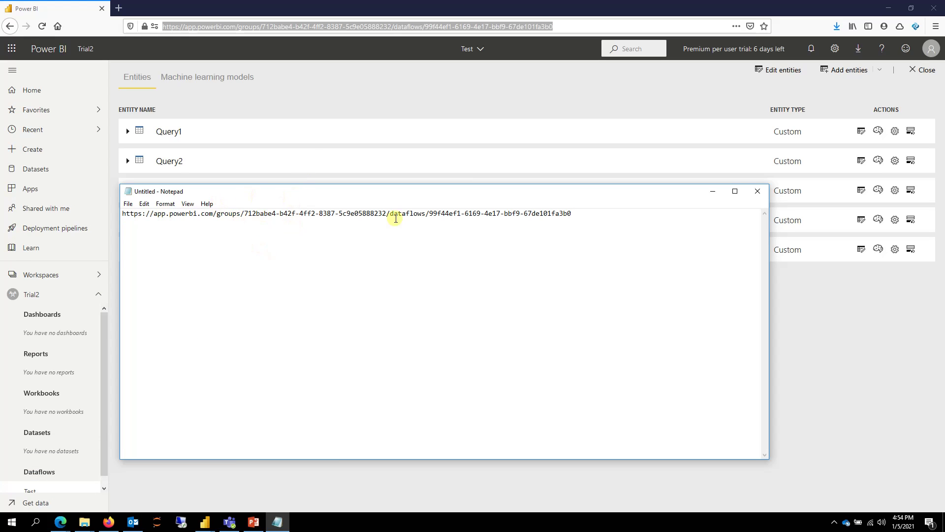
key(ctrl+a)
click(165, 204)
mouse_move(150, 209)
click(382, 270)
Step: Replace the URL prefix through groups/ with 'wsid:' and put the dataflow GUID on a 'dataflows:' line
drag(233, 213, 243, 213)
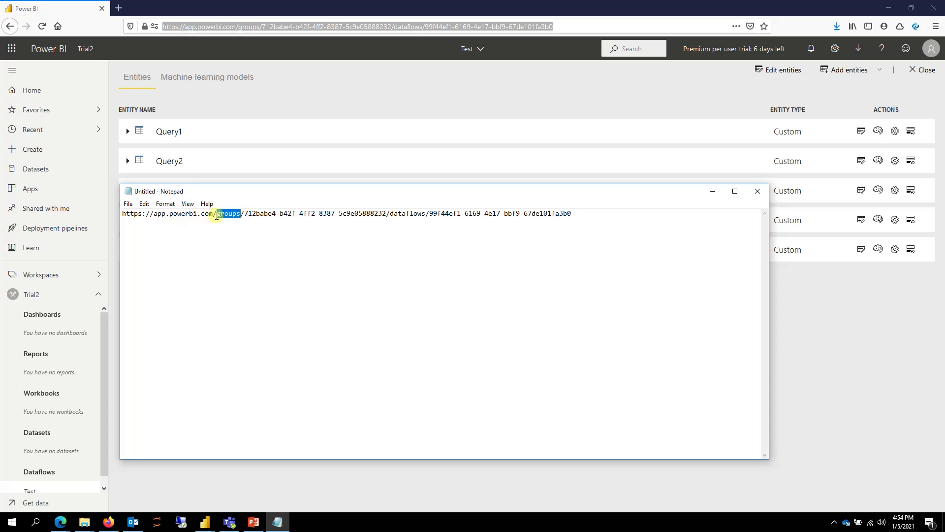
click(260, 224)
drag(245, 214, 97, 211)
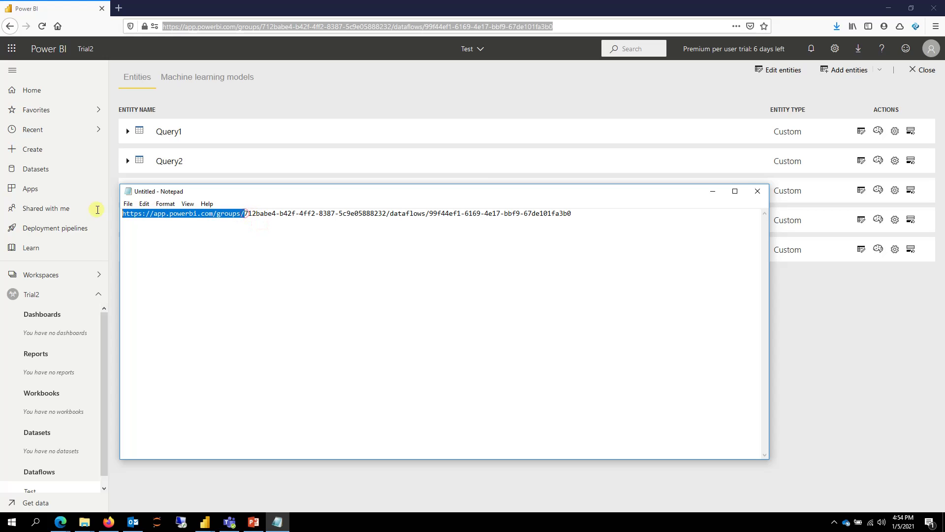
mouse_move(276, 531)
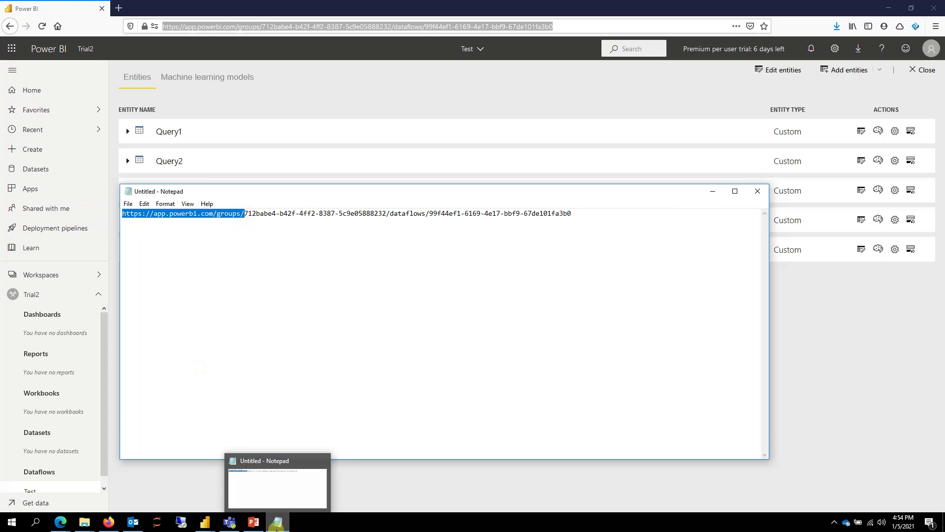
text(wsid:)
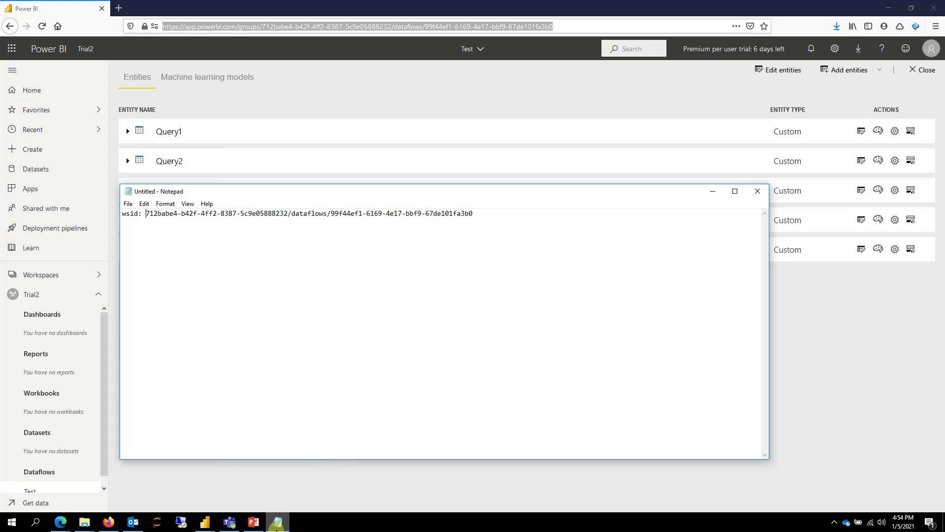
click(289, 212)
key(Return)
key(Delete)
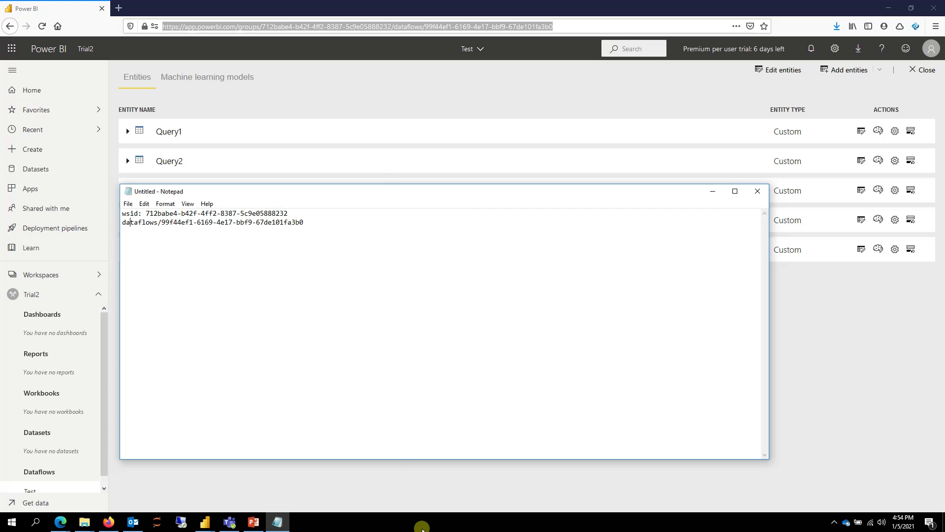
key(Delete)
text(:)
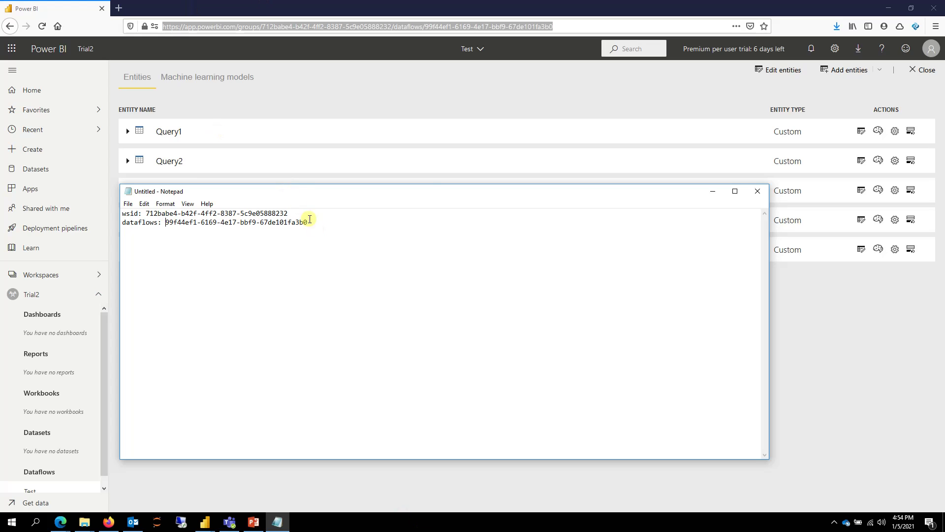
Step: Check the dataflows: line, then select the workspace GUID on the first line
drag(312, 224, 124, 220)
click(264, 252)
drag(161, 223, 123, 222)
click(276, 268)
drag(286, 213, 146, 214)
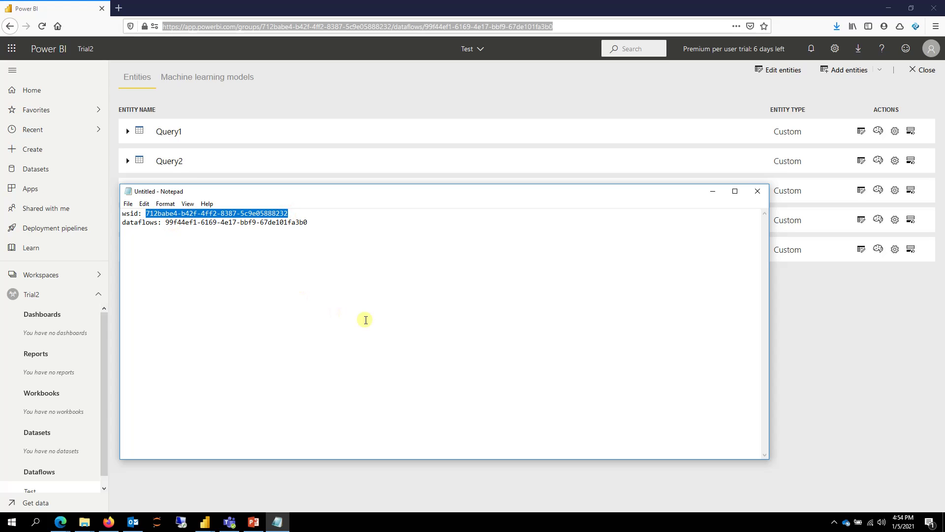
Step: Back in Power Query Editor, review Query1's M code in Advanced Editor without changes
click(205, 522)
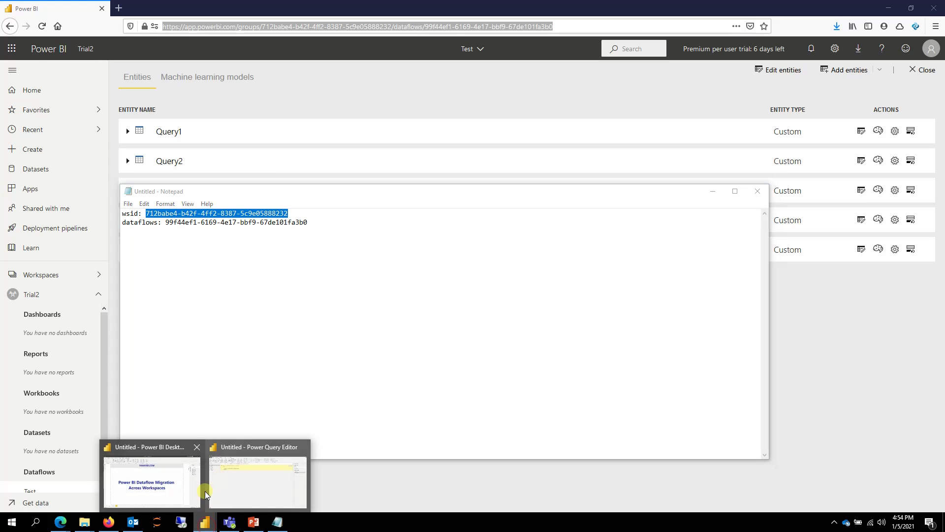
click(237, 482)
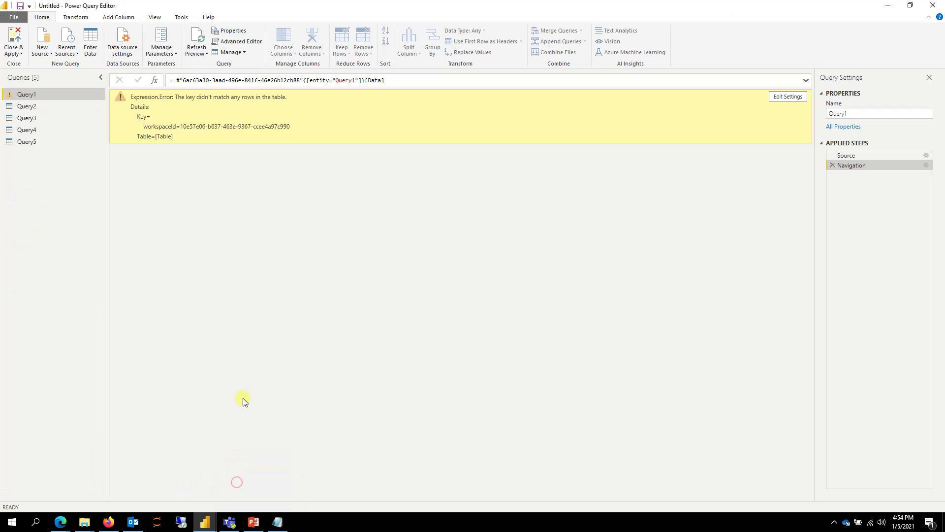
click(246, 42)
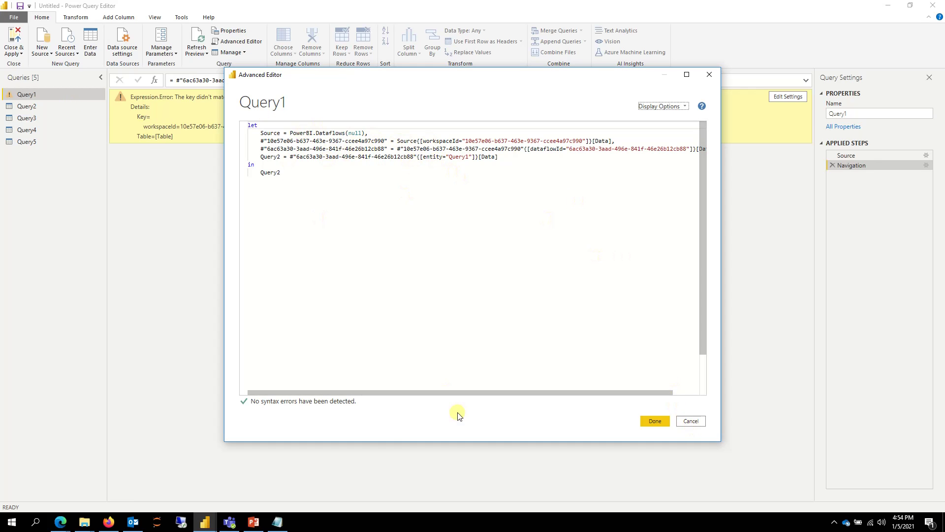
drag(422, 393, 397, 391)
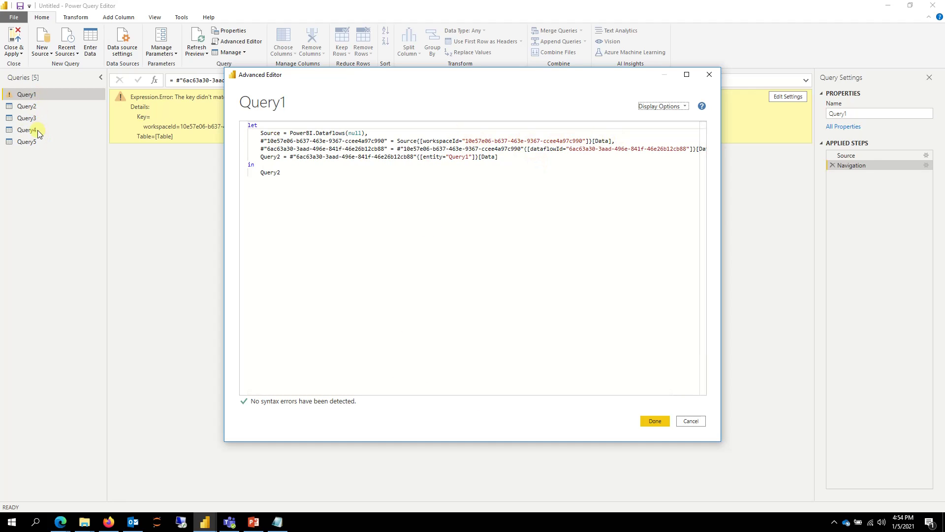
click(690, 419)
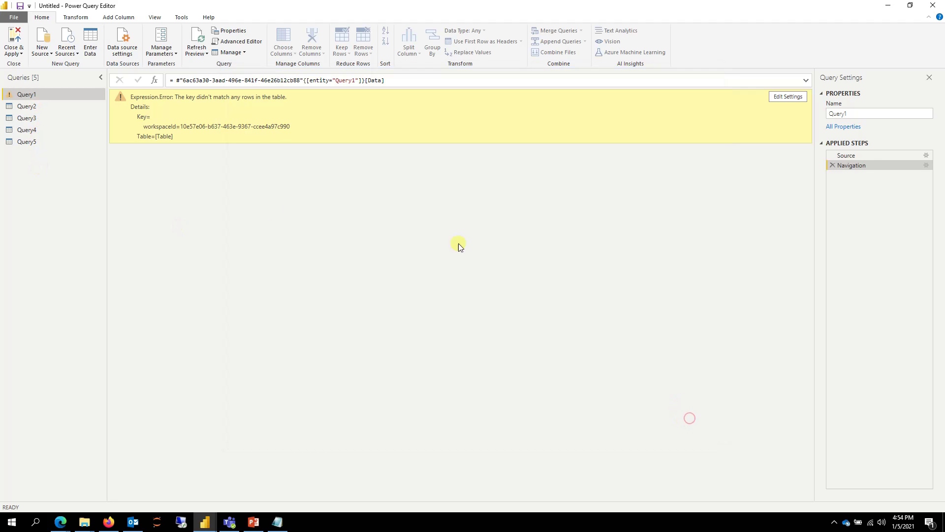
Step: Select Query1 through Query5 and move them into a new group named queries
right_click(26, 168)
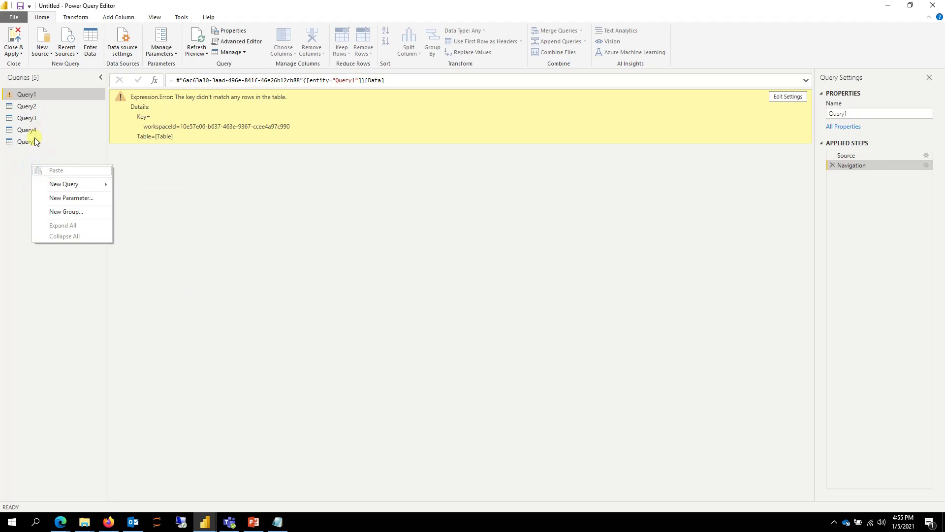
click(34, 140)
click(34, 94)
right_click(33, 93)
mouse_move(74, 136)
click(129, 136)
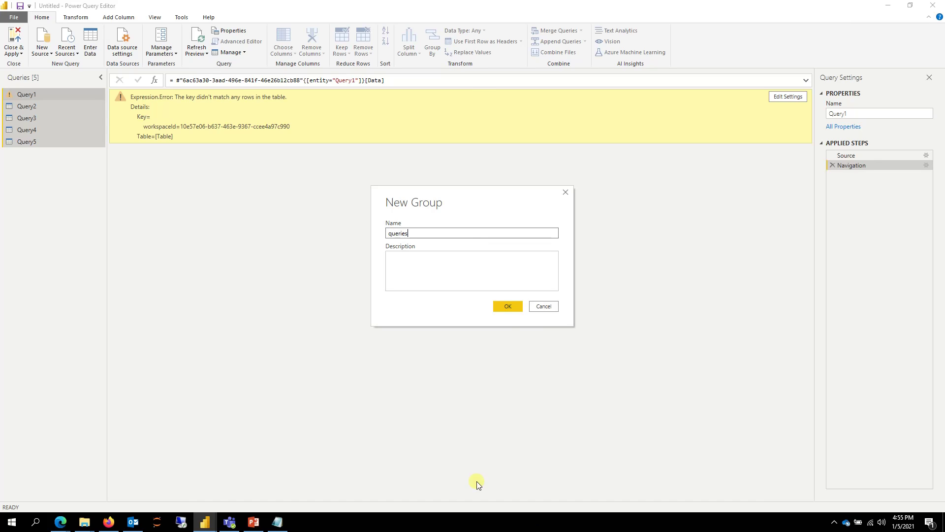
click(512, 305)
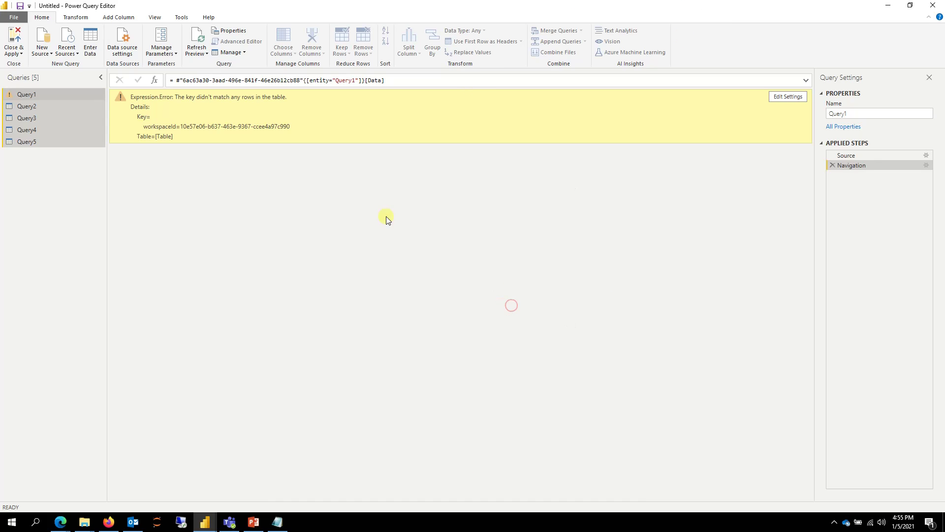
Step: Add a blank query under Other Queries holding the Trial2 workspace GUID
right_click(39, 165)
mouse_move(77, 200)
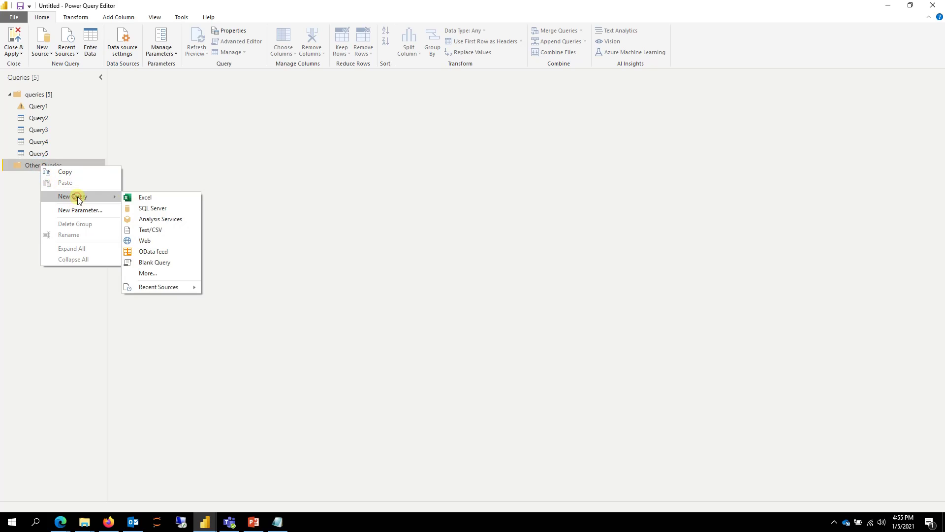
click(161, 263)
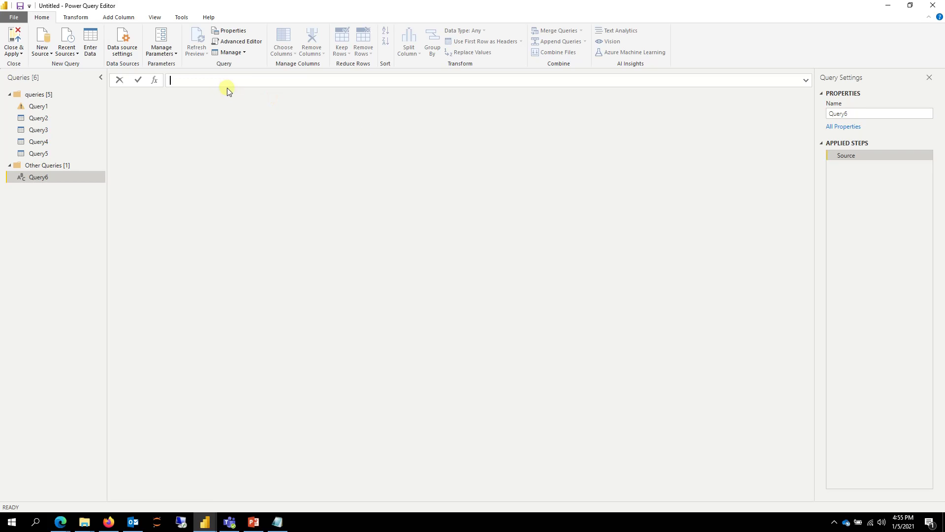
click(158, 148)
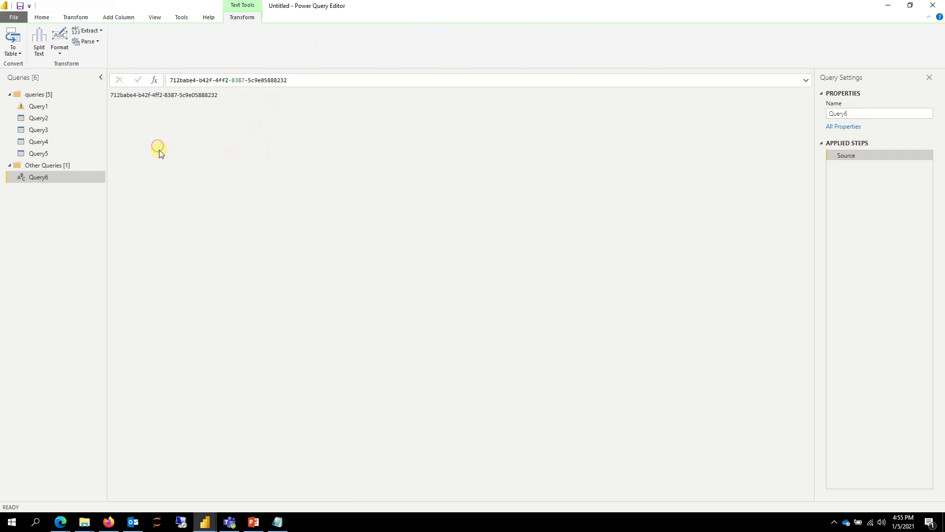
Step: Convert Query6 to a parameter and rename it _wsid
right_click(38, 180)
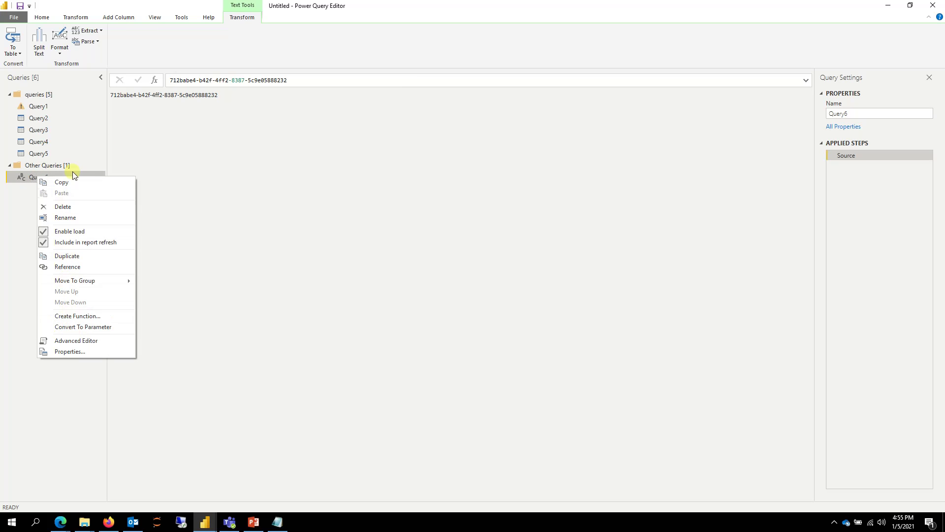
click(87, 331)
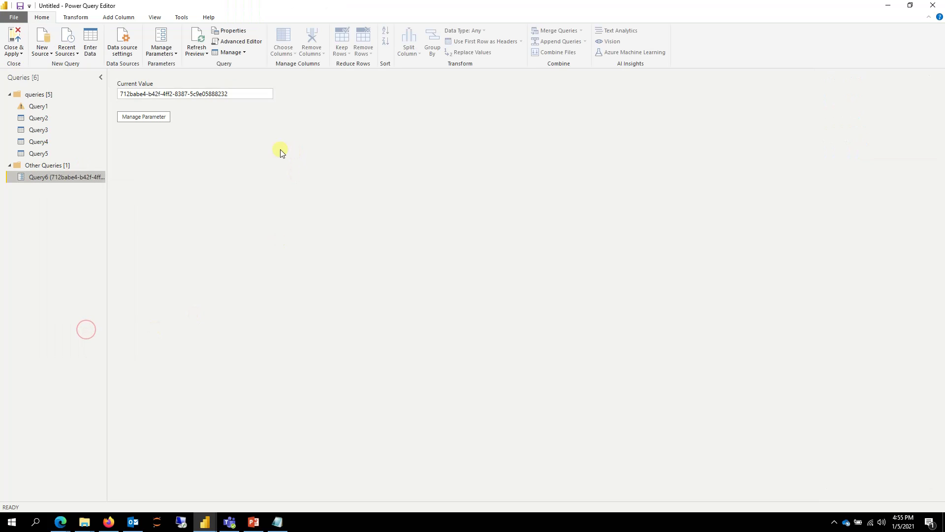
double_click(65, 182)
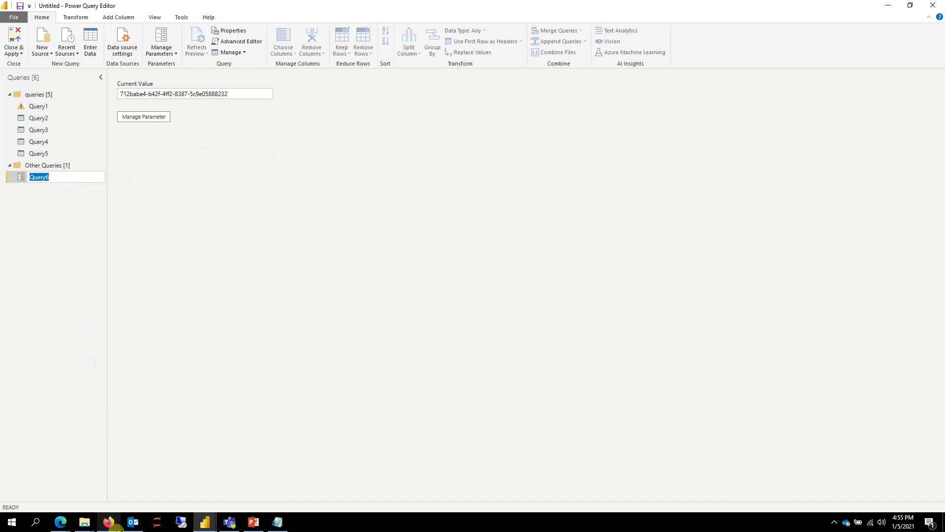
key(BackSpace)
mouse_move(115, 529)
text(_wsid)
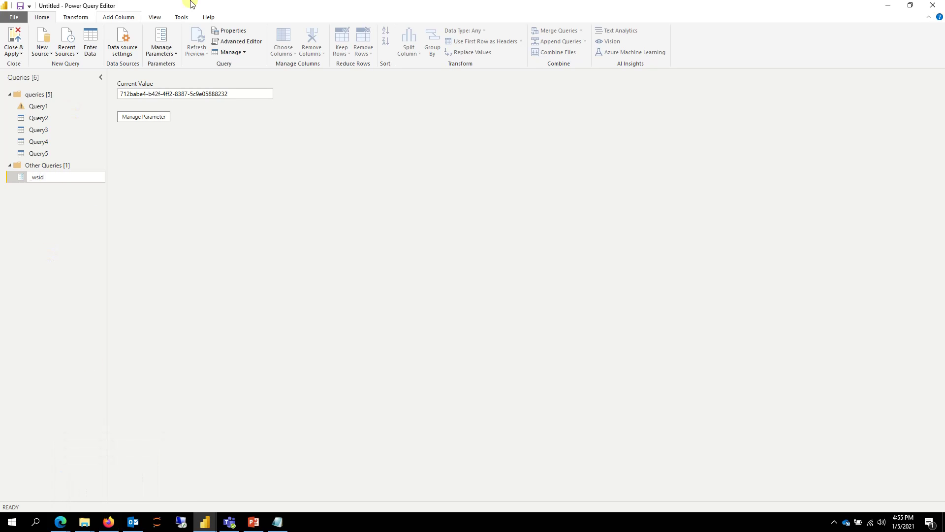
click(310, 256)
right_click(51, 192)
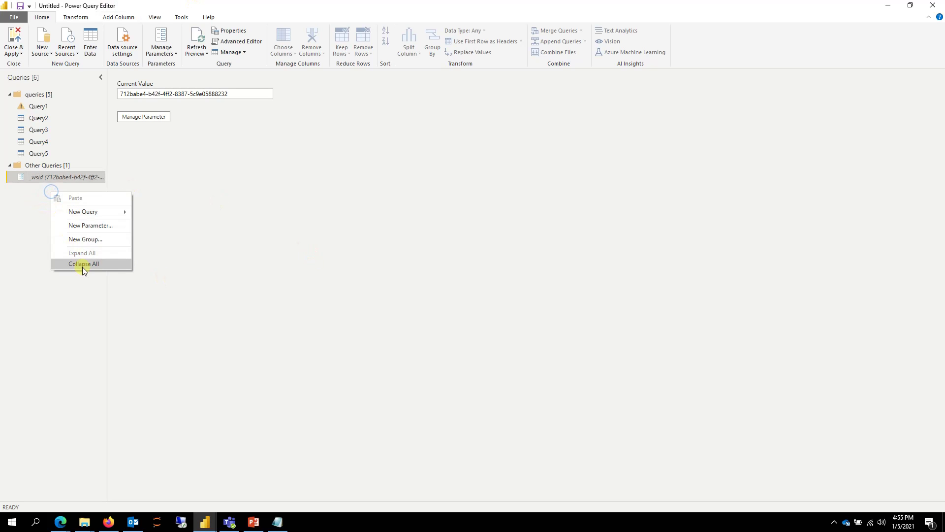
click(17, 192)
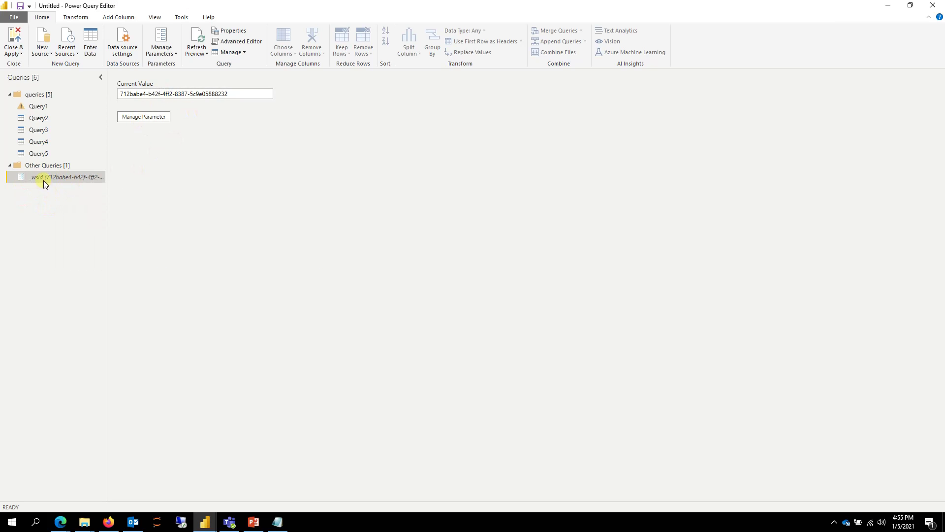
Step: Copy the Test dataflow's ID from the notes in Notepad
click(278, 521)
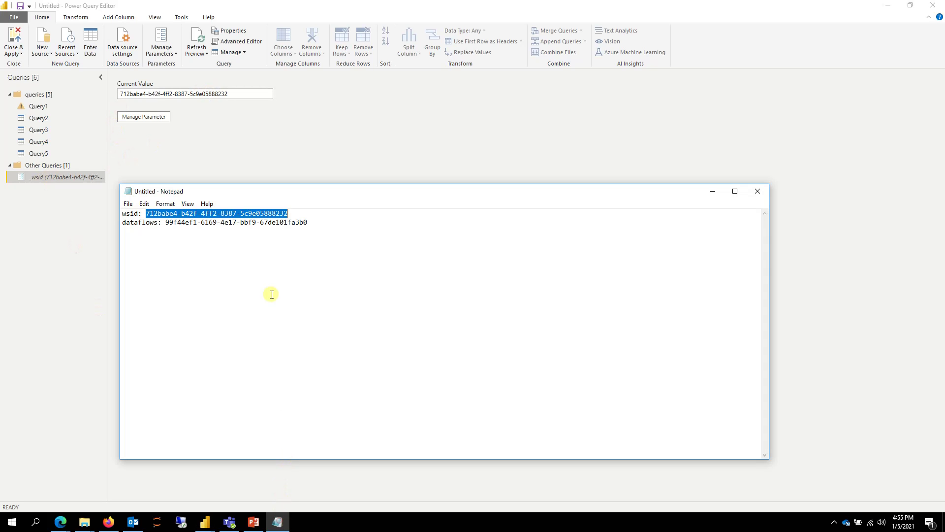
click(234, 291)
drag(310, 222, 165, 226)
key(ctrl+c)
click(8, 199)
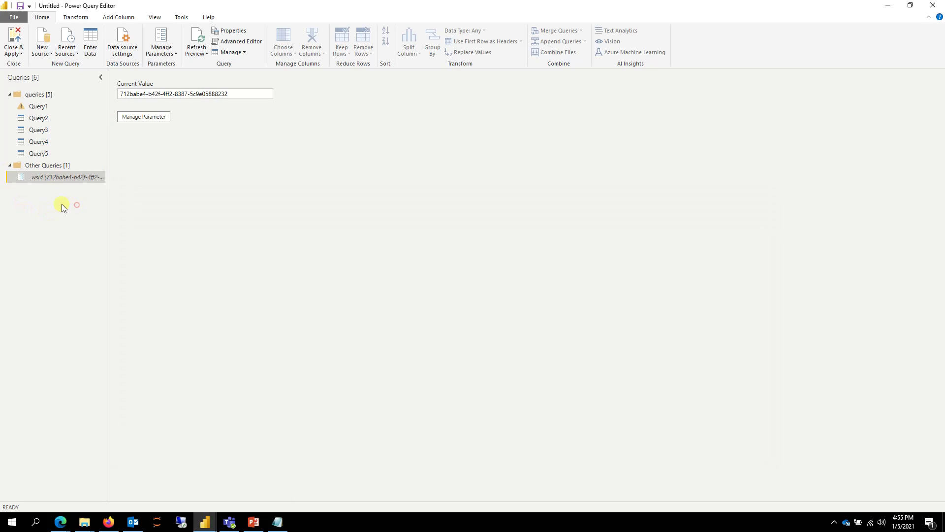
Step: Create a blank query with the pasted dataflow ID as its value and name it _dfid
right_click(58, 203)
click(77, 224)
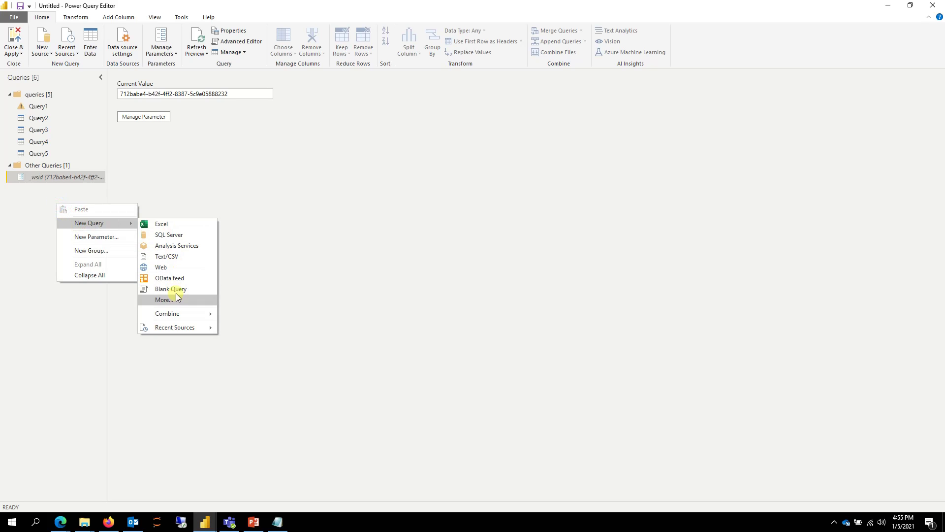
click(194, 286)
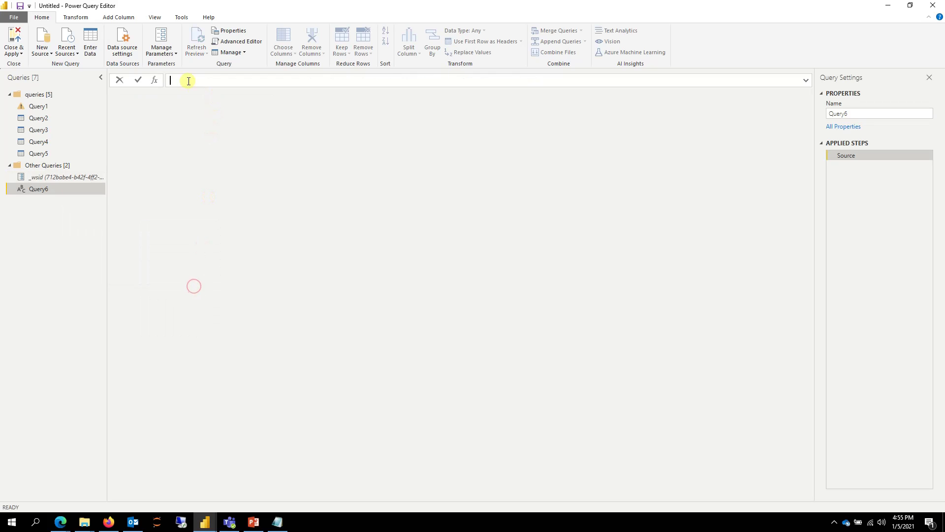
key(ctrl+v)
click(195, 153)
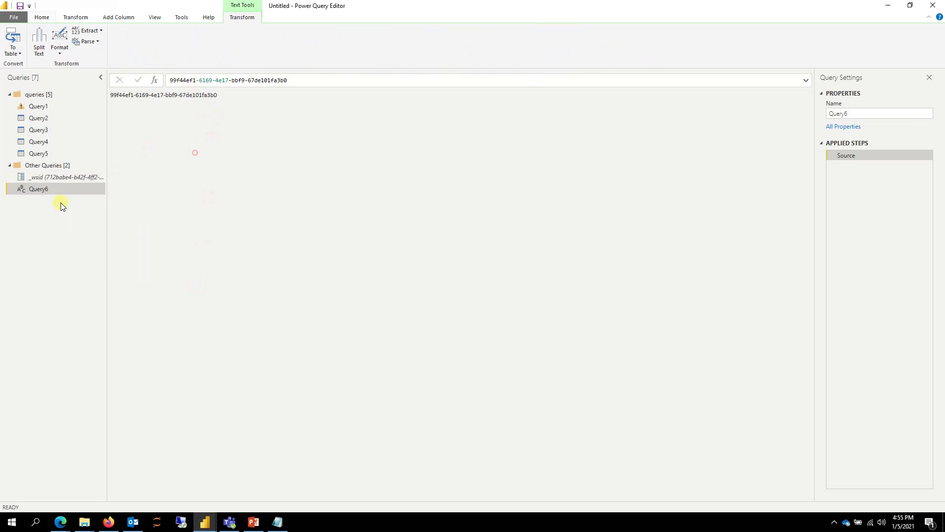
double_click(45, 192)
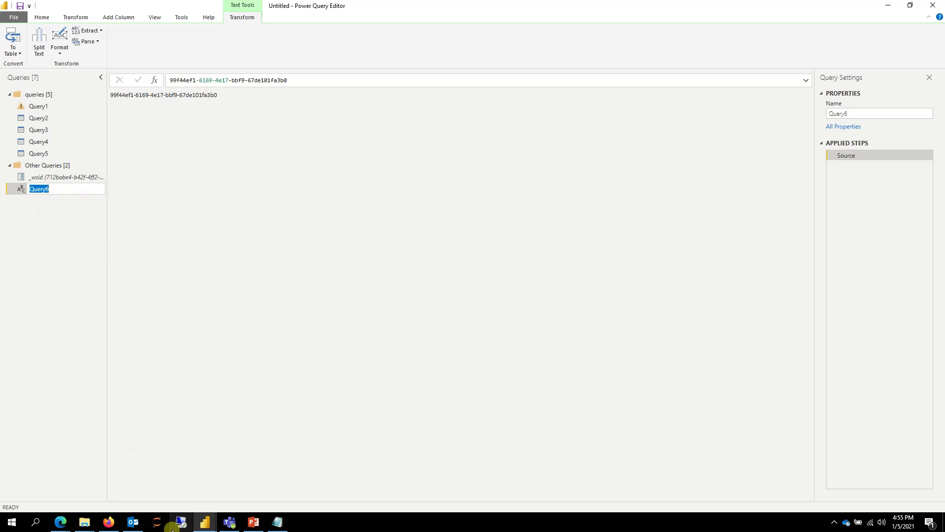
text(_dfid)
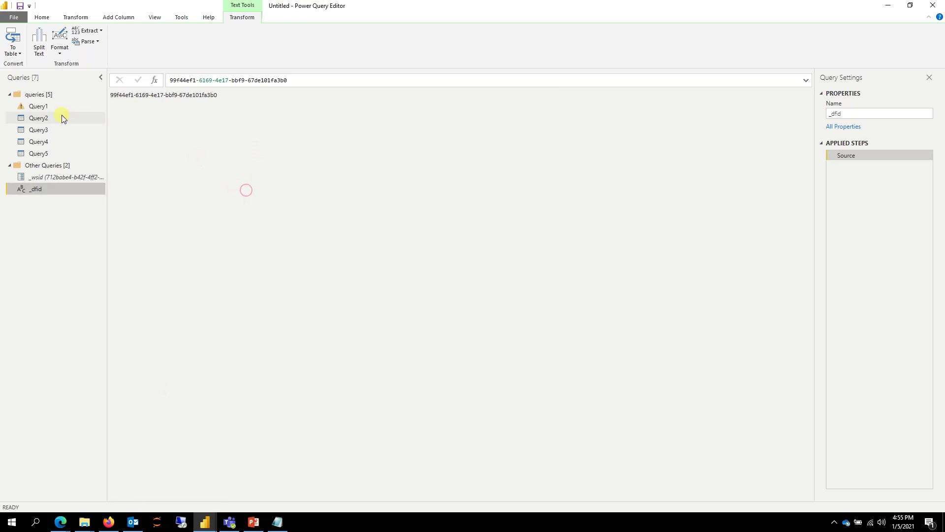
click(37, 106)
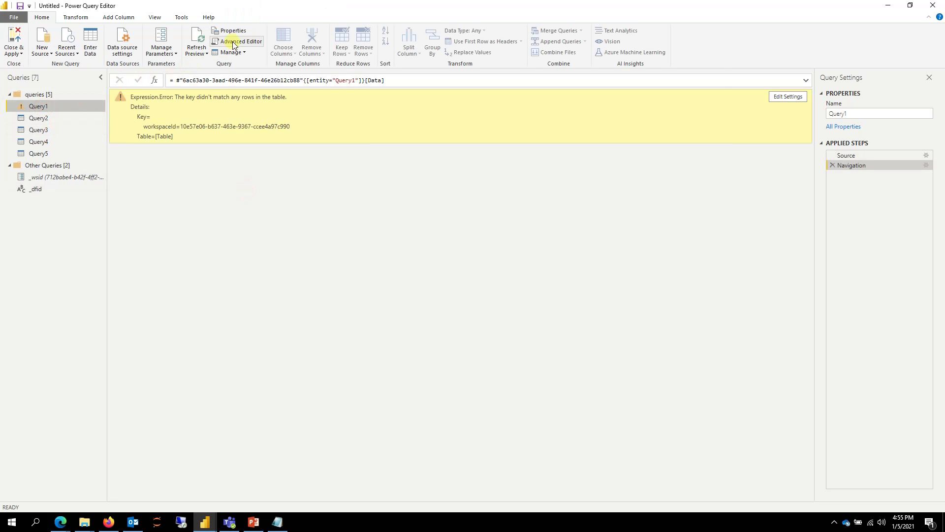
Step: In Query1's Advanced Editor, replace the hard-coded workspaceId and dataflowId with _wsid and _dfid
click(239, 42)
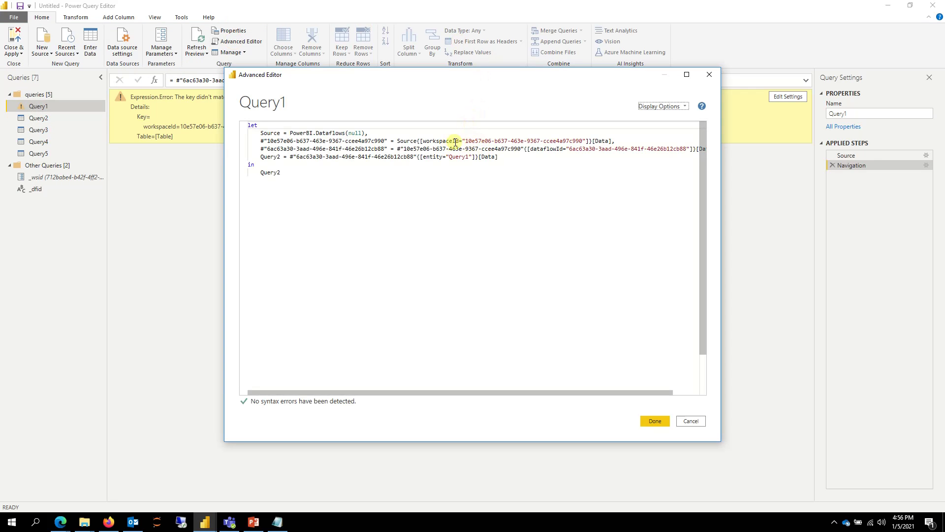
drag(463, 142, 586, 141)
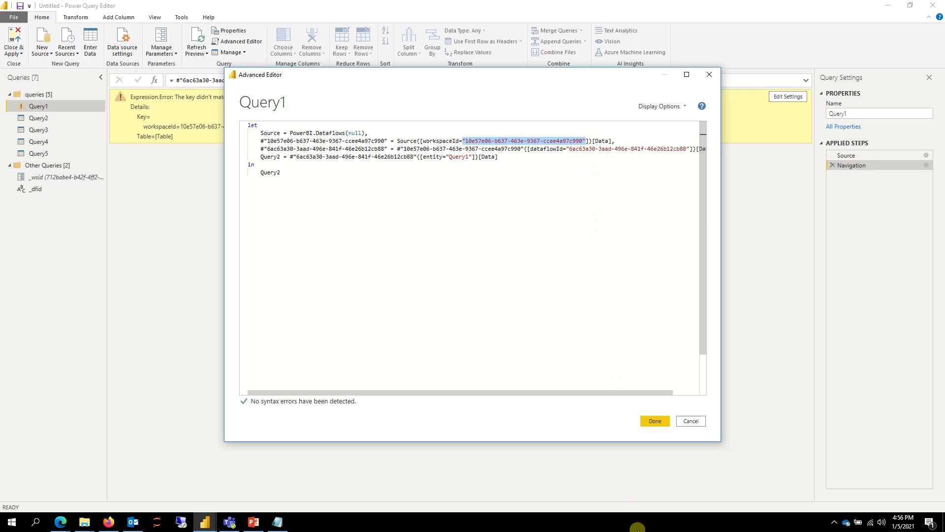
key(Delete)
text(_wsid)
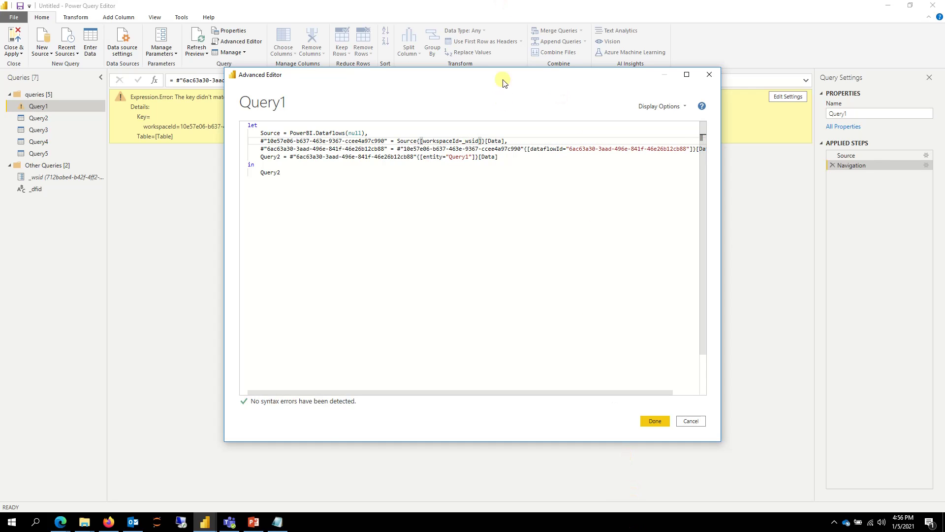
click(554, 162)
drag(568, 148, 690, 152)
text(_)
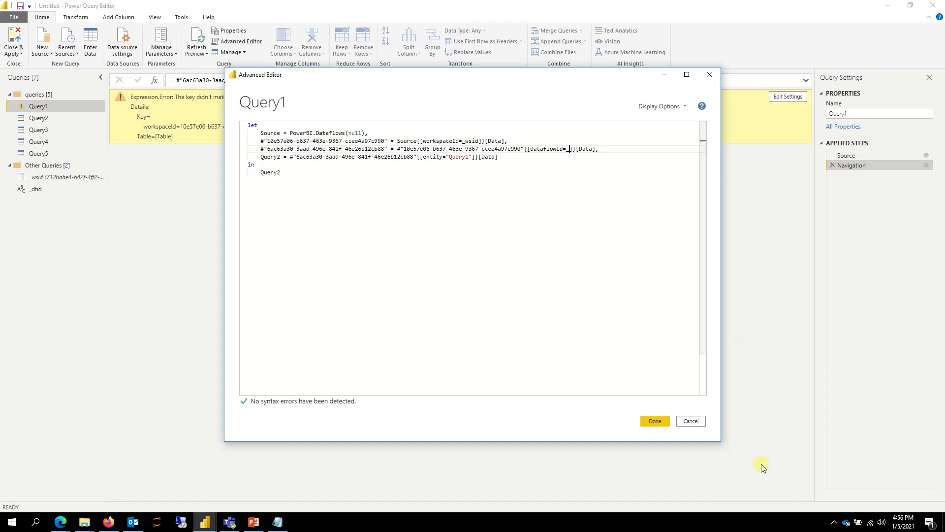
text(df)
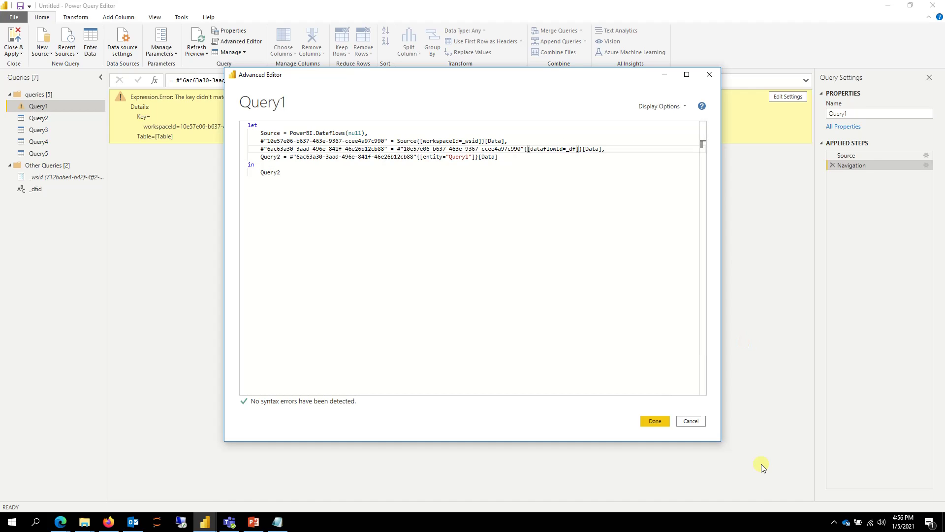
text(id)
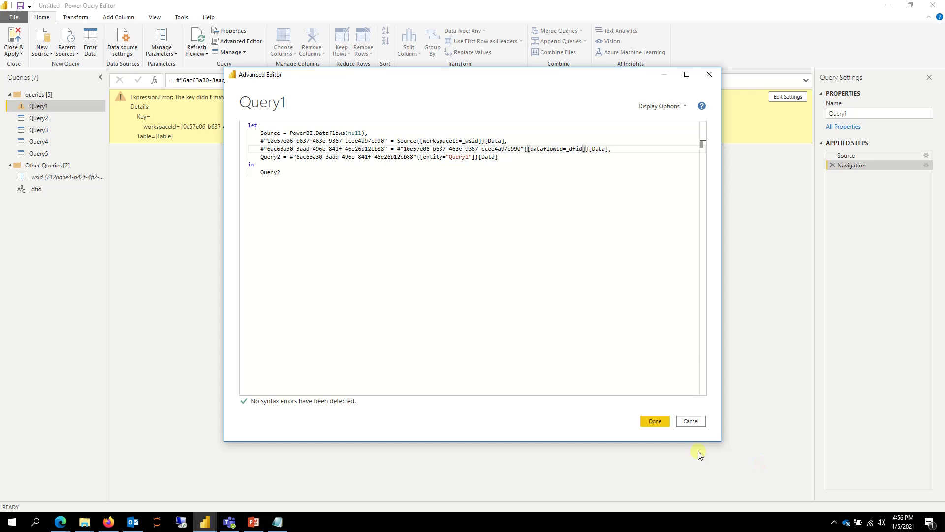
click(655, 421)
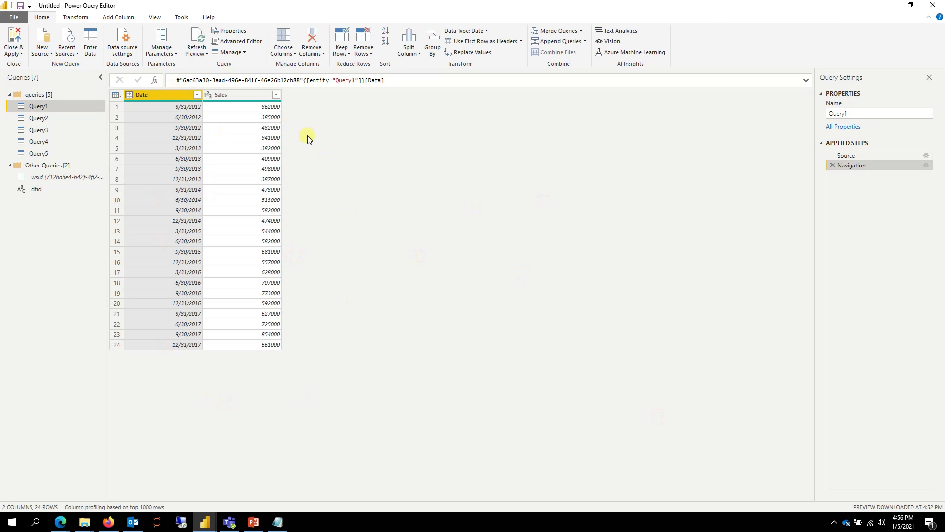
click(65, 121)
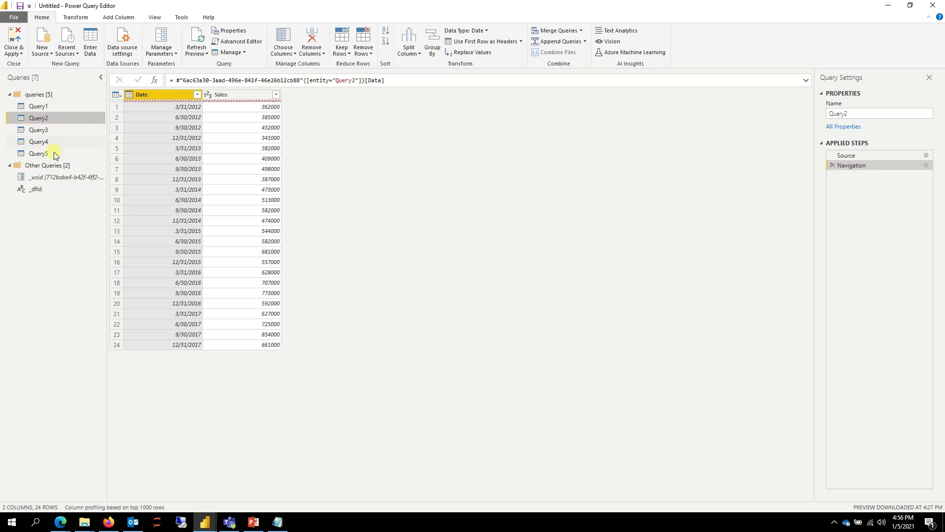
click(55, 107)
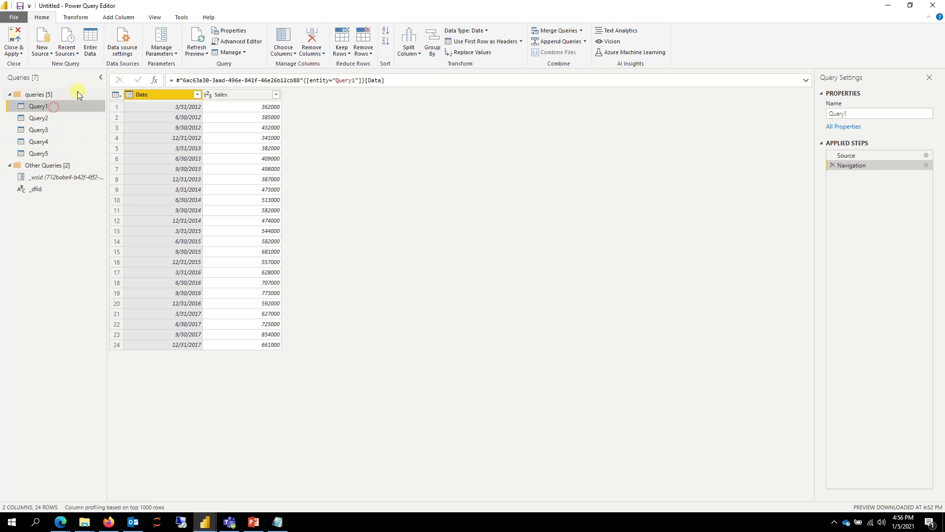
click(245, 42)
click(252, 44)
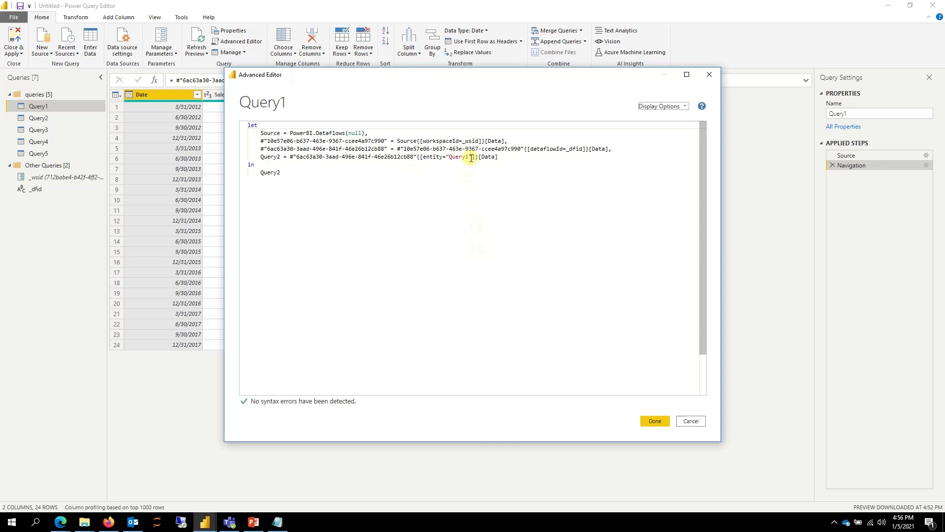
click(470, 157)
drag(470, 157, 452, 156)
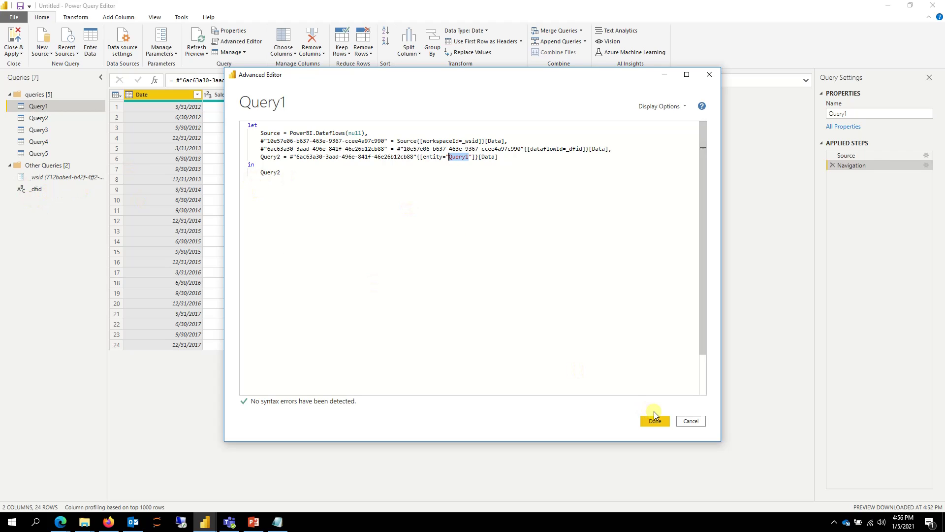
click(694, 422)
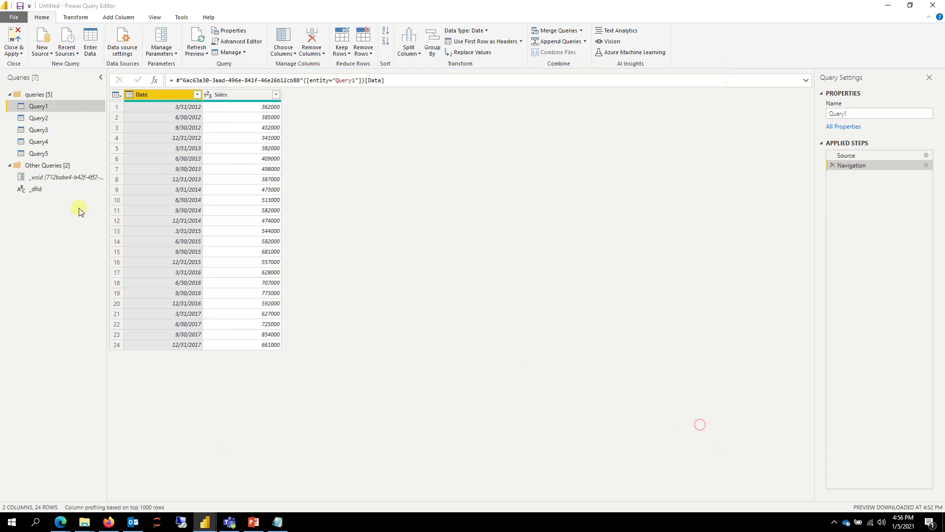
Step: Convert the _dfid query to a parameter, then reselect Query1 to check its 24 Date/Sales rows
right_click(37, 190)
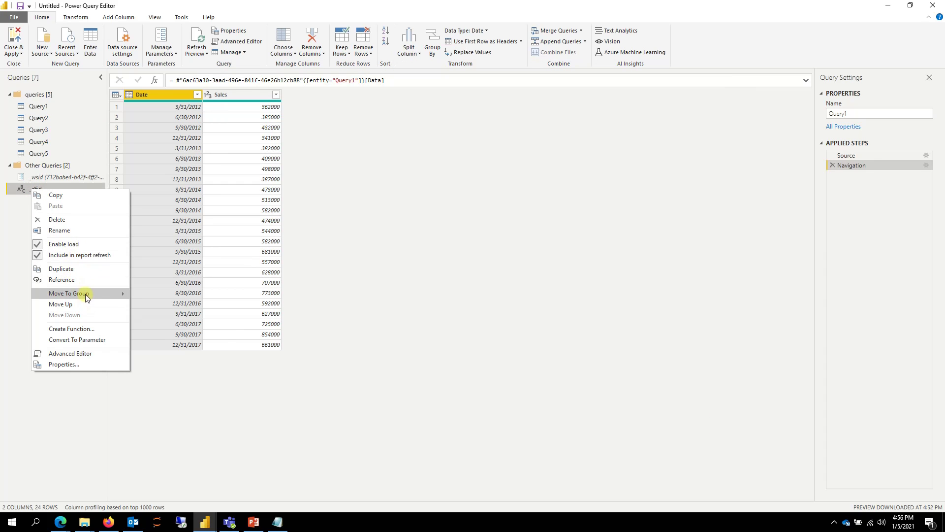
click(77, 340)
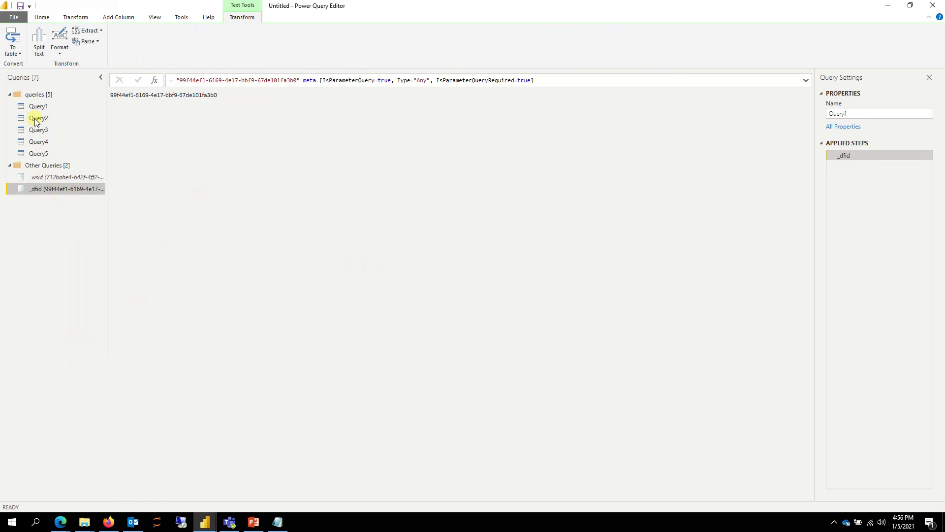
click(35, 106)
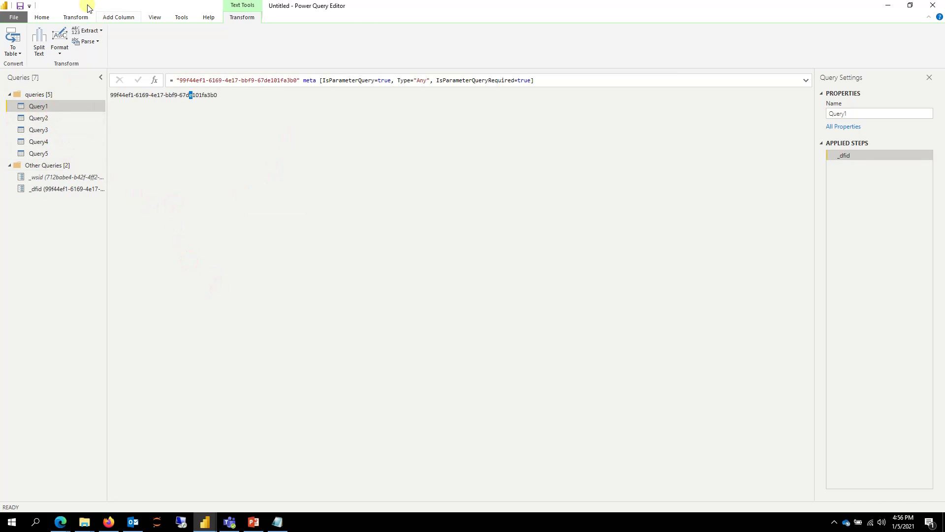
click(43, 17)
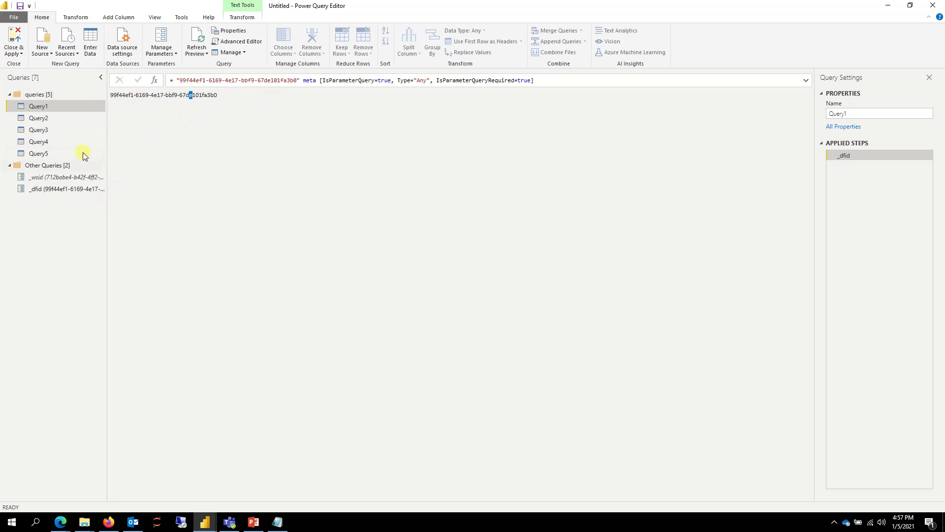
click(52, 120)
click(56, 106)
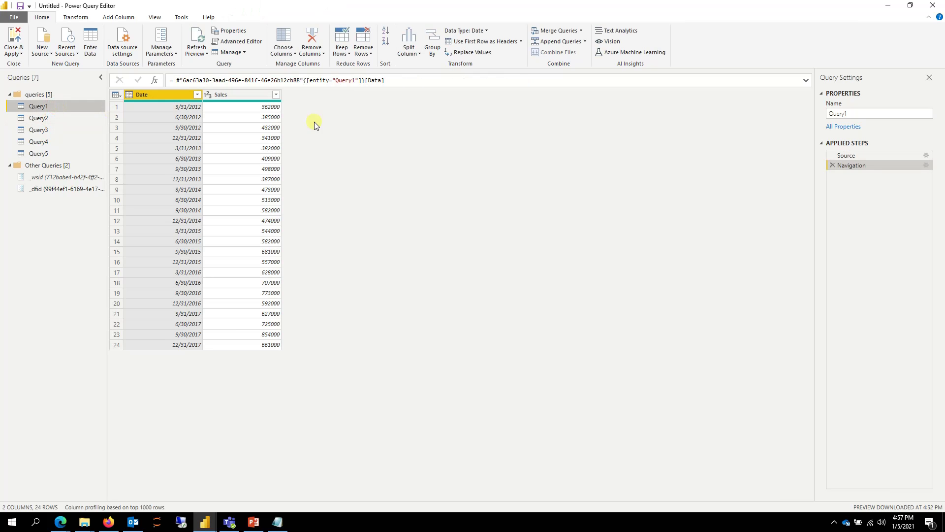